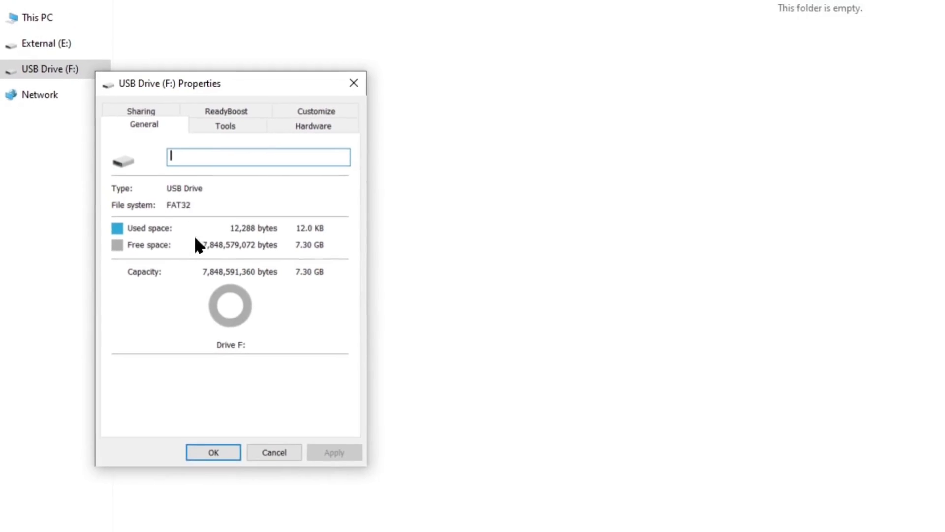
Close the drive's properties and set up a format of USB Drive (F:) with the NTFS file system and volume label "Tutorial 1".
{"action": "left_click", "coordinate": [355, 83]}
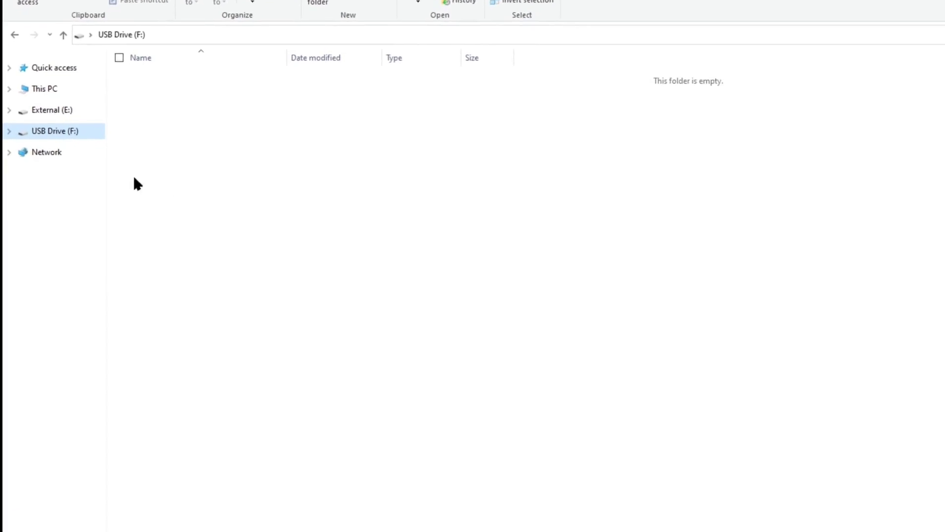
{"action": "right_click", "coordinate": [84, 131]}
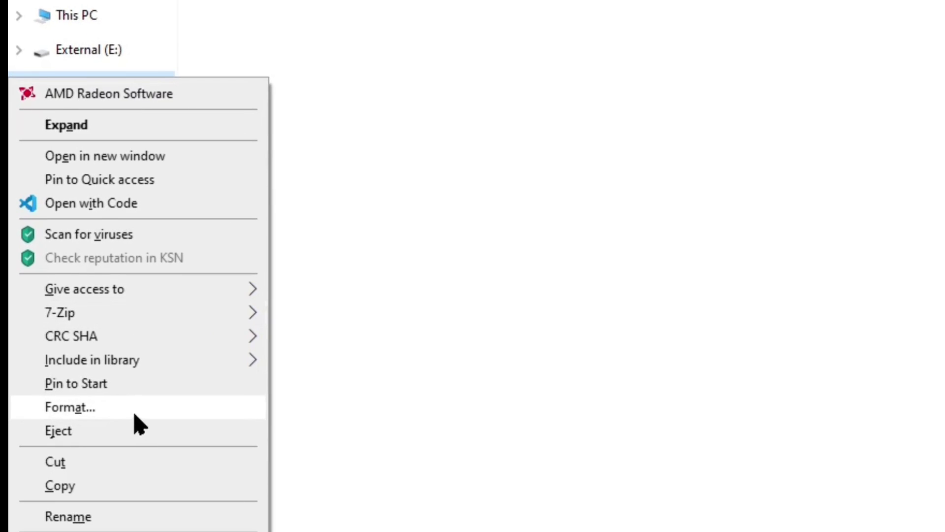
{"action": "left_click", "coordinate": [136, 412]}
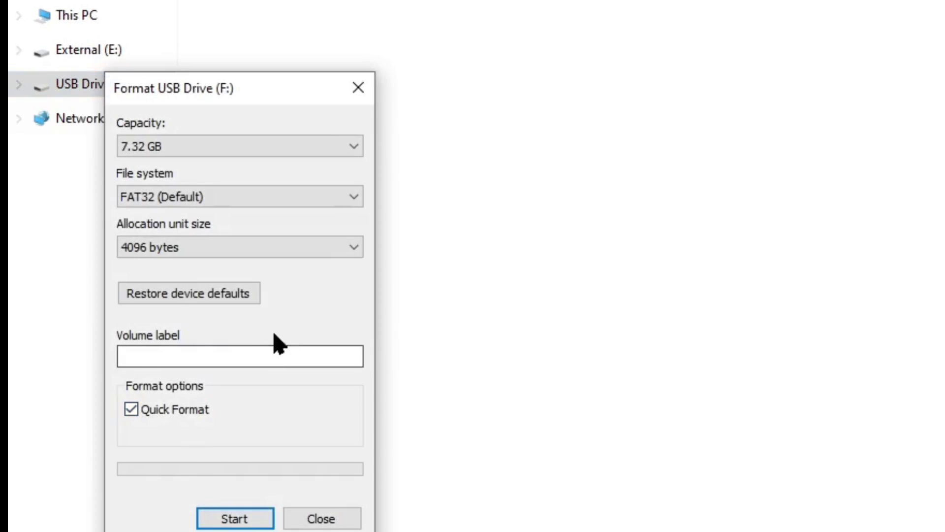
{"action": "left_click", "coordinate": [147, 198]}
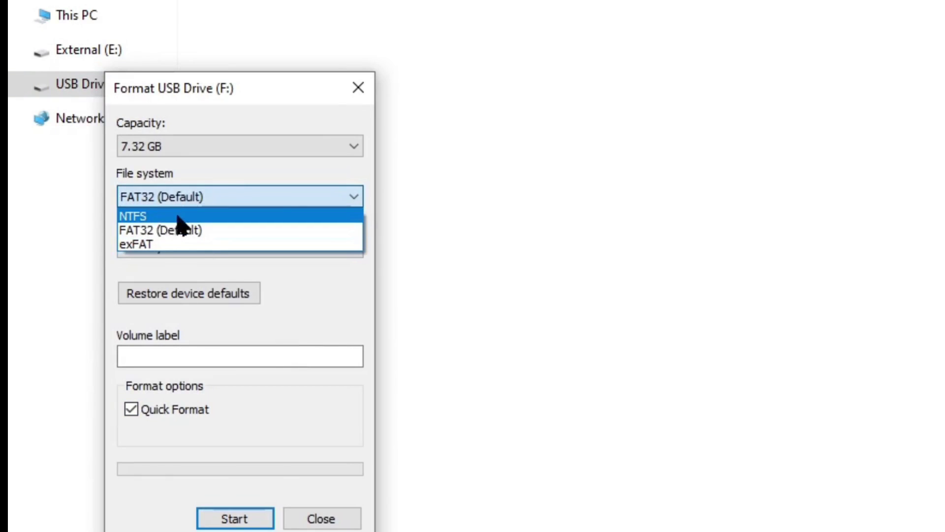
{"action": "left_click", "coordinate": [185, 216]}
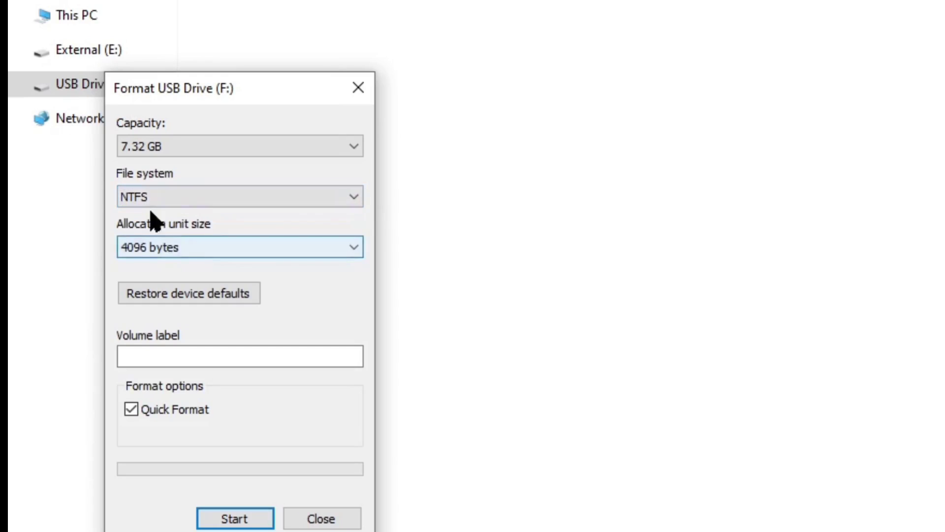
{"action": "left_click", "coordinate": [271, 352]}
{"action": "type", "text": "Tutorial 1"}
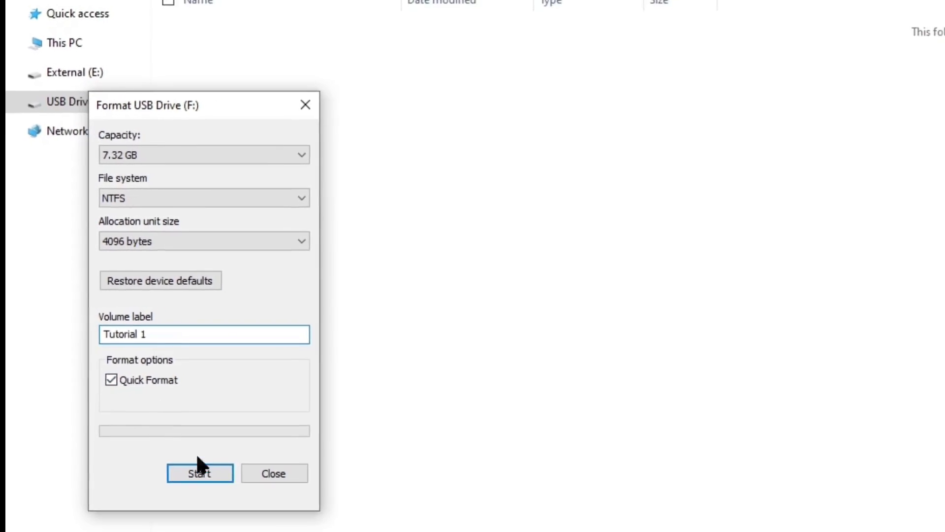
Run the quick format of USB Drive (F:), accept its confirmations and close the format dialog.
{"action": "left_click", "coordinate": [203, 475]}
{"action": "left_click", "coordinate": [840, 315]}
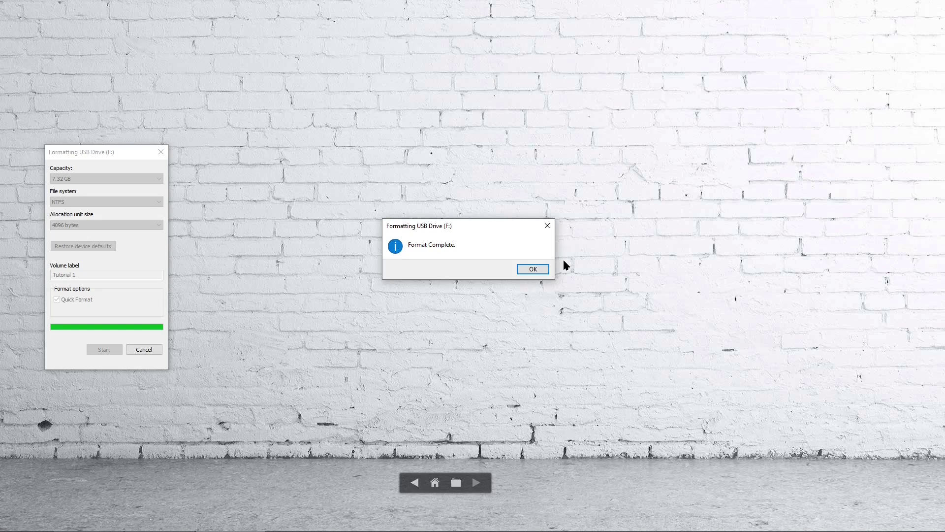
{"action": "left_click", "coordinate": [546, 269]}
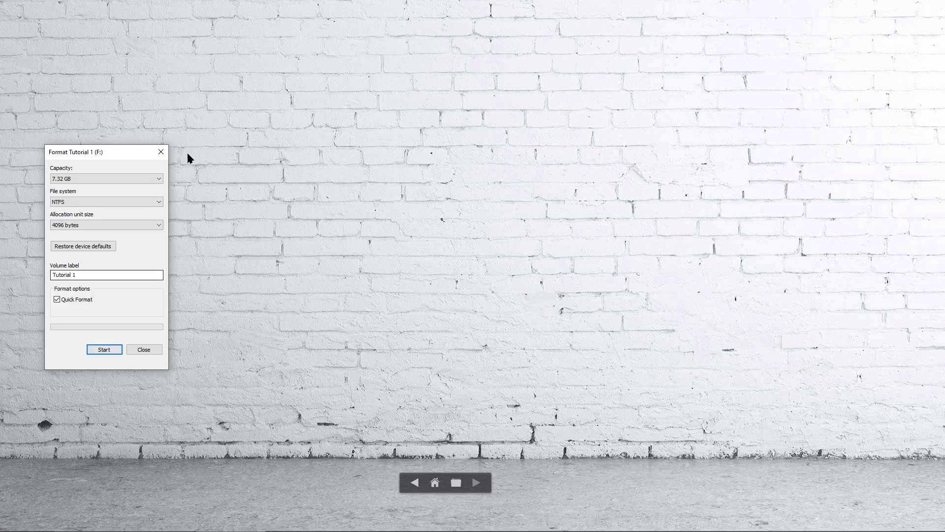
{"action": "left_click", "coordinate": [161, 152]}
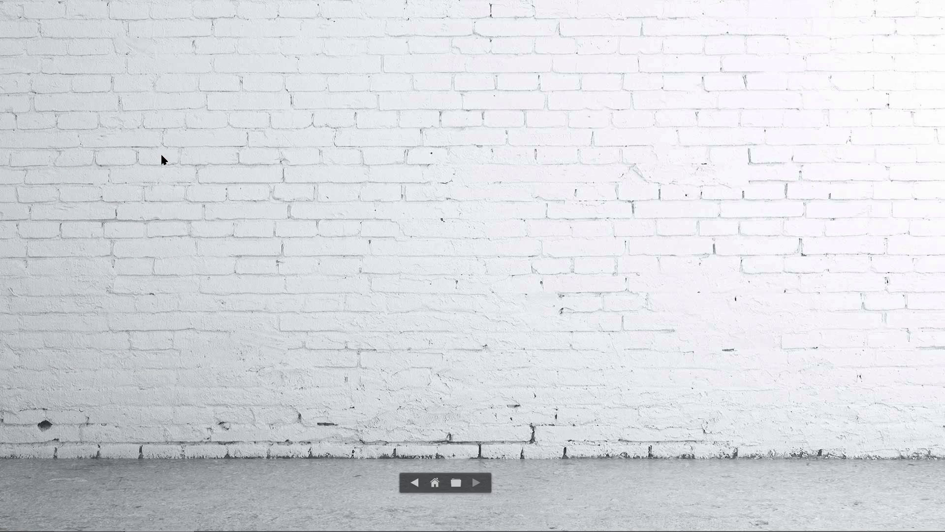
Search for and open Computer Management, maximize its window and show Disk Management.
{"action": "key", "text": "super"}
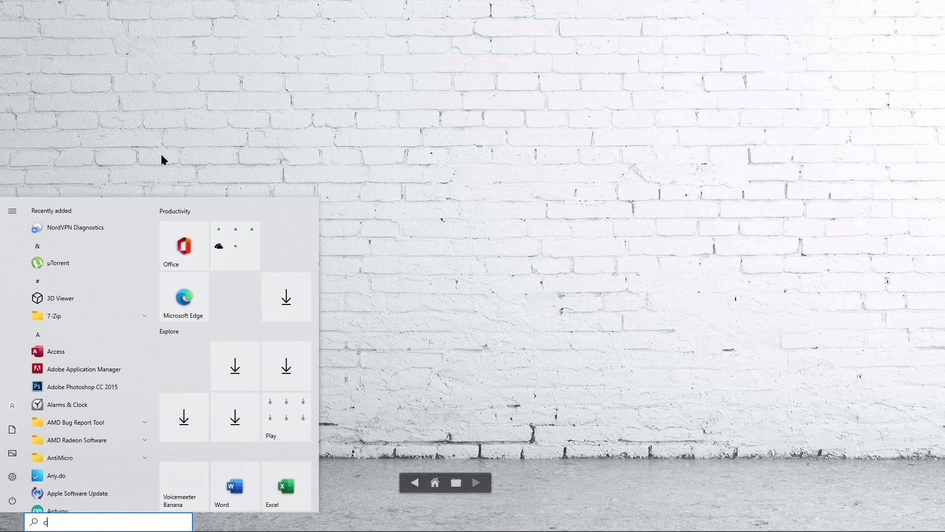
{"action": "type", "text": "computer management"}
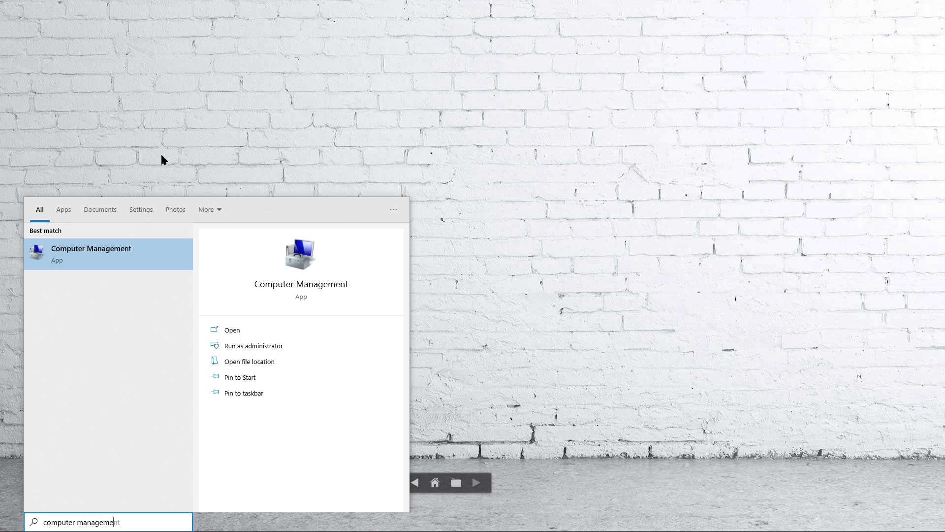
{"action": "key", "text": "Return"}
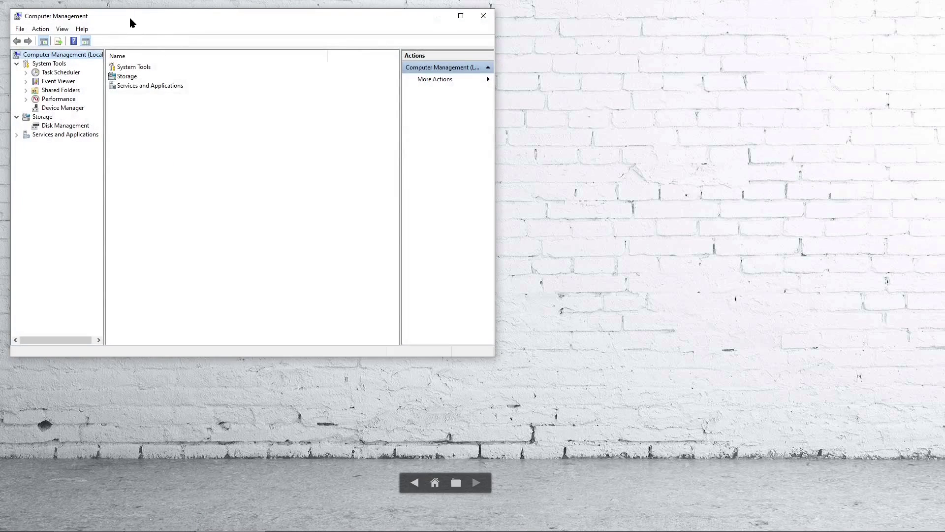
{"action": "left_click_drag", "start_coordinate": [131, 18], "coordinate": [232, 2]}
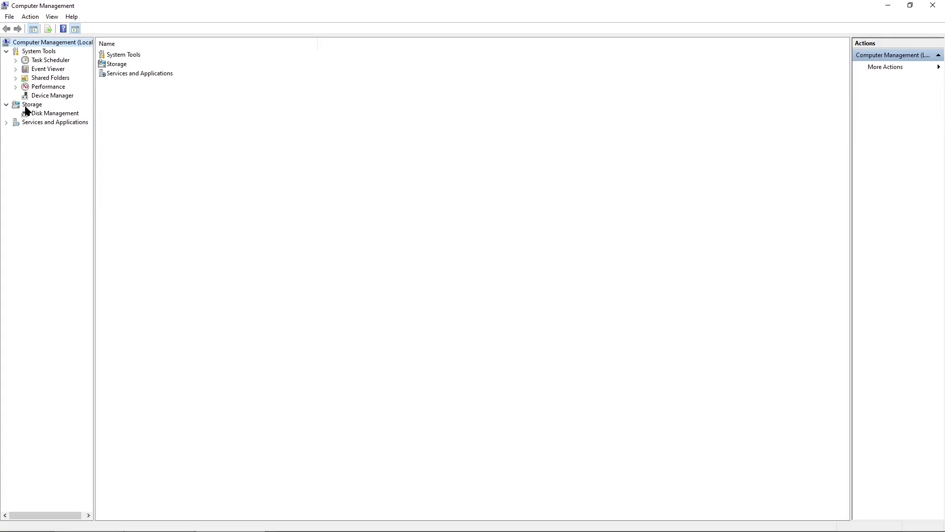
{"action": "left_click", "coordinate": [72, 115]}
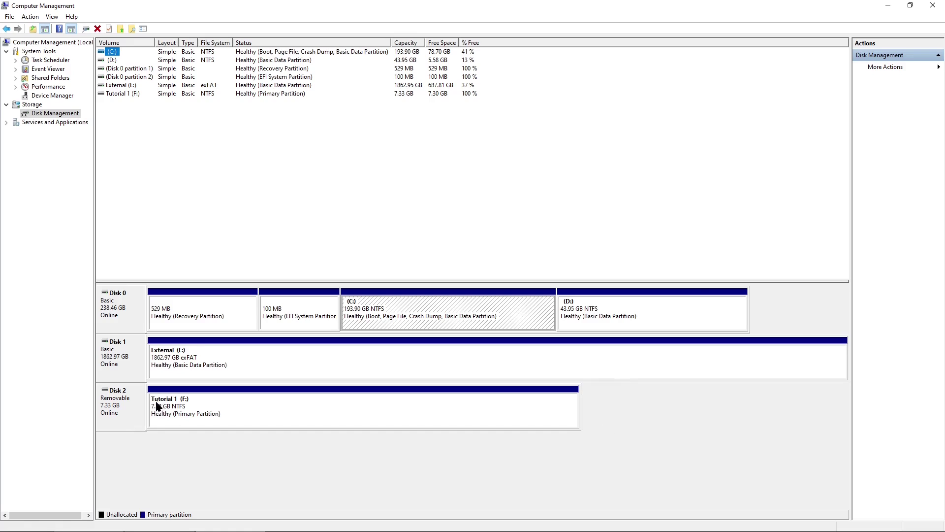
Examine the Tutorial 1 (F:), External (E:), C: and D: volumes in the graphical disk layout.
{"action": "left_click", "coordinate": [165, 416]}
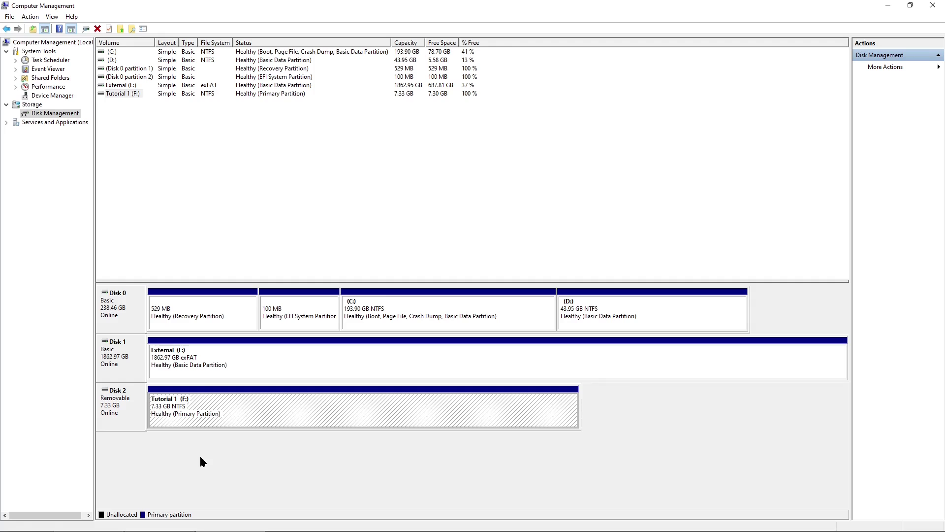
{"action": "left_click", "coordinate": [206, 356]}
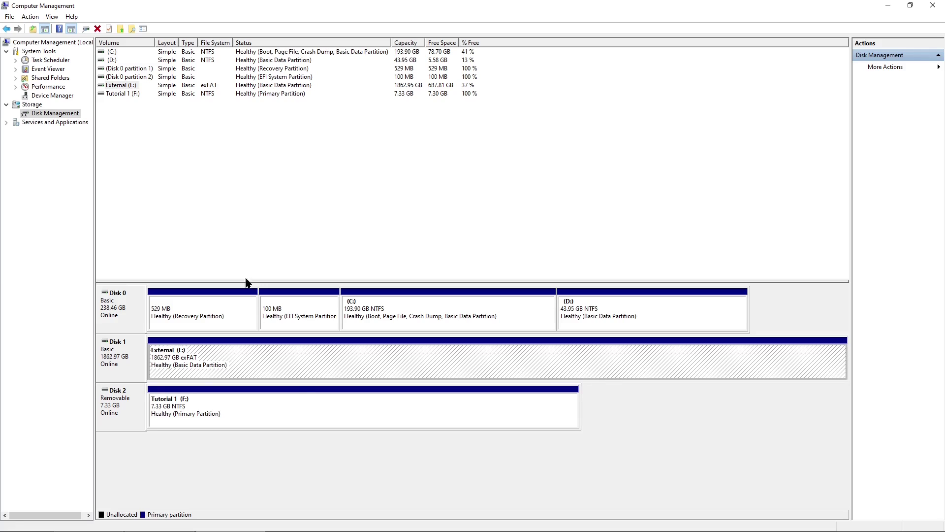
{"action": "left_click", "coordinate": [434, 315]}
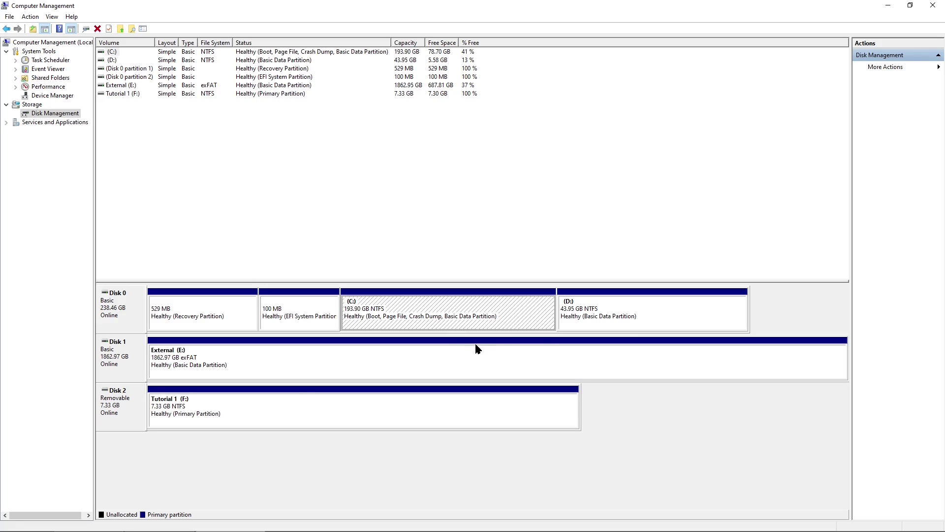
{"action": "left_click", "coordinate": [624, 328]}
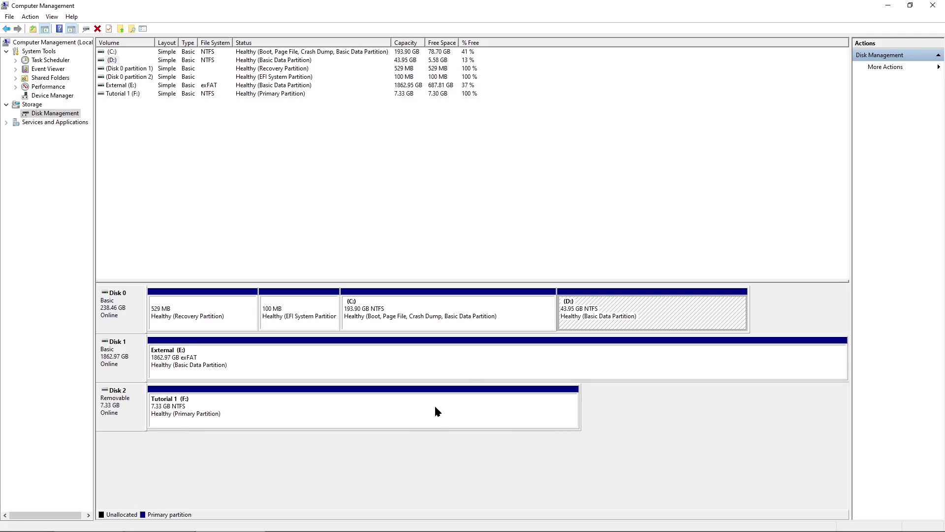
{"action": "left_click", "coordinate": [461, 316]}
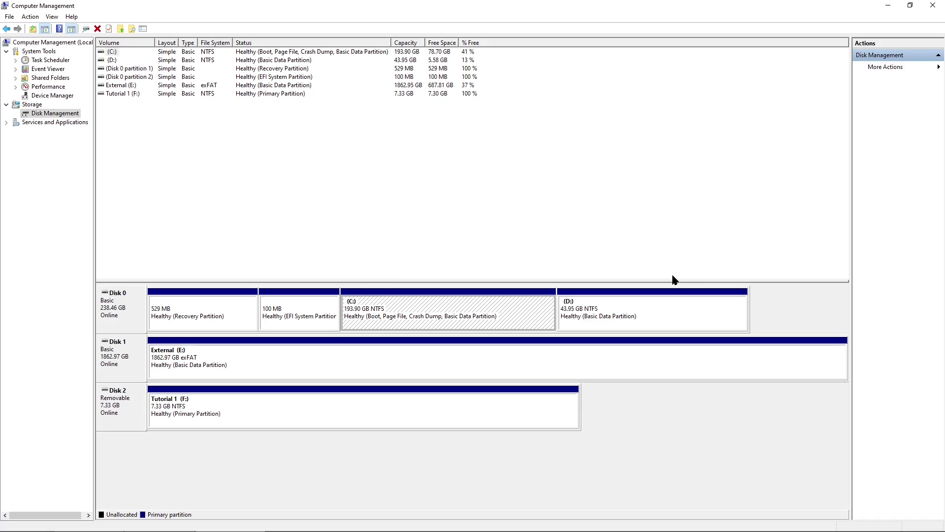
Shrink the Tutorial 1 (F:) volume on Disk 2 by 1000 MB.
{"action": "left_click", "coordinate": [313, 422]}
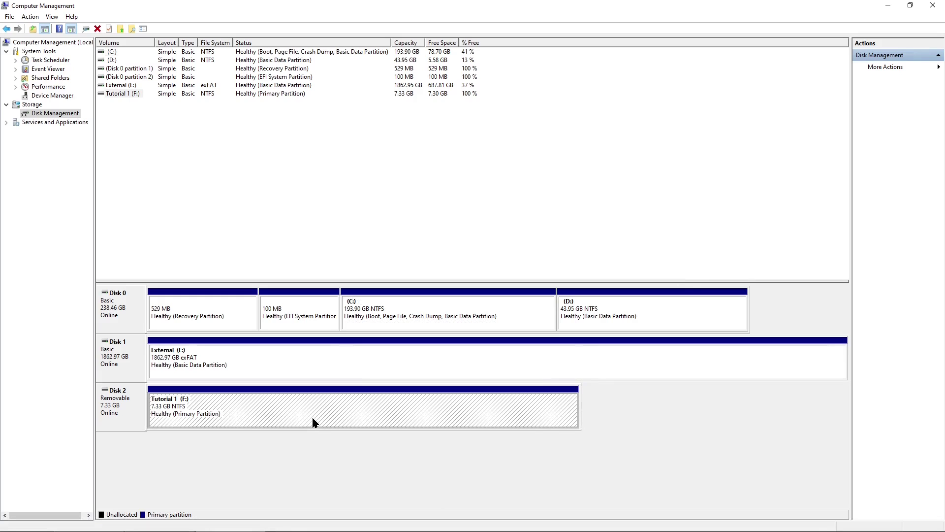
{"action": "right_click", "coordinate": [258, 415]}
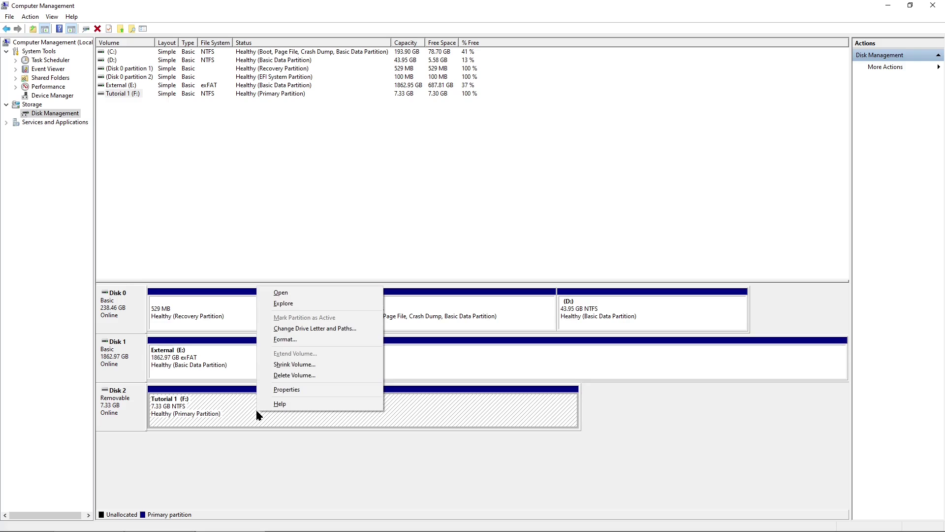
{"action": "left_click", "coordinate": [311, 364]}
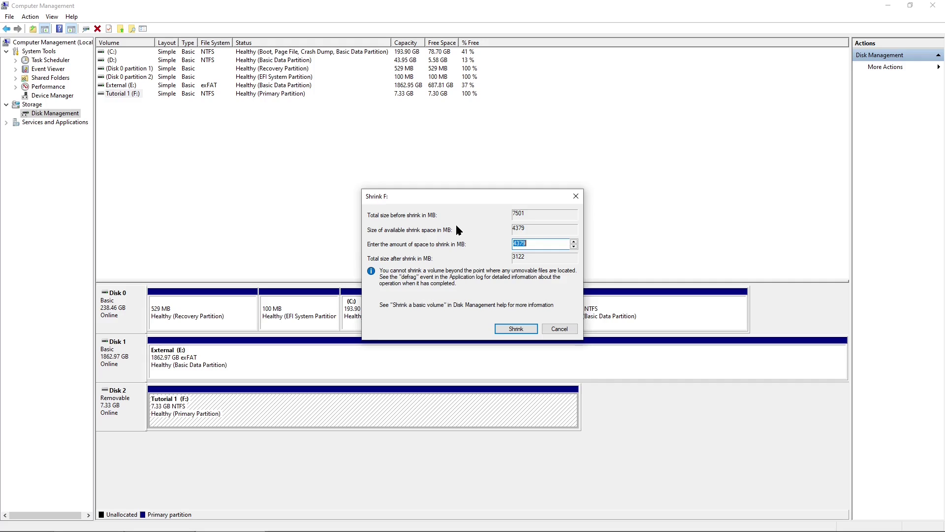
{"action": "type", "text": "1000"}
{"action": "left_click", "coordinate": [510, 328]}
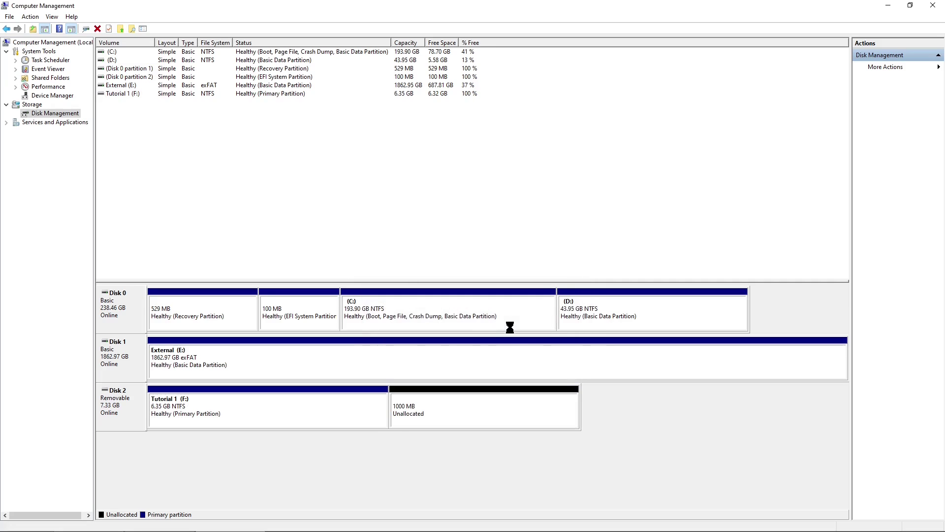
Start a new simple volume in Disk 2's unallocated space, accepting the 999 MB size and drive letter G.
{"action": "right_click", "coordinate": [434, 415]}
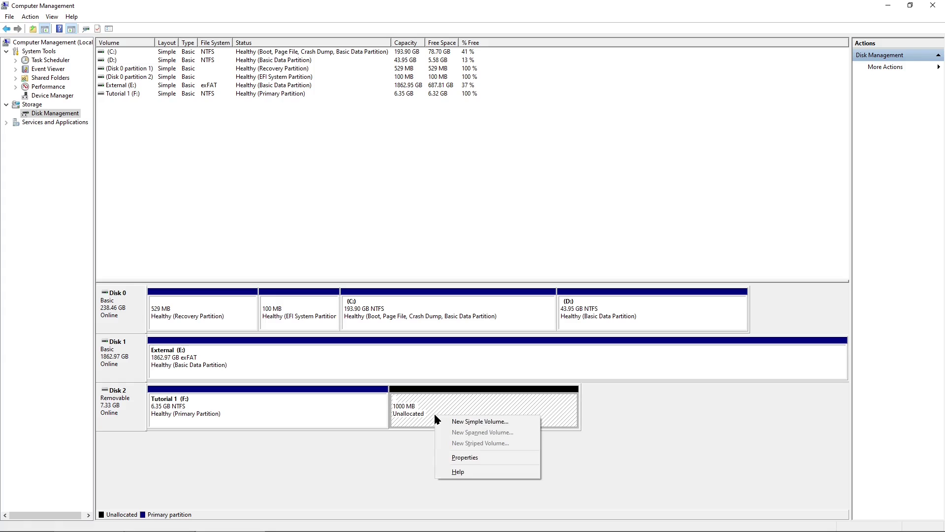
{"action": "left_click", "coordinate": [463, 422]}
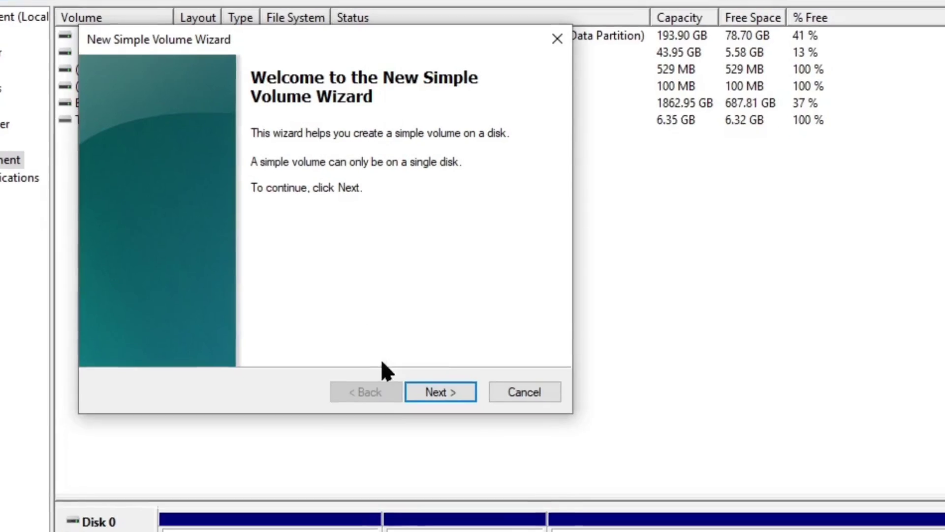
{"action": "left_click", "coordinate": [419, 393]}
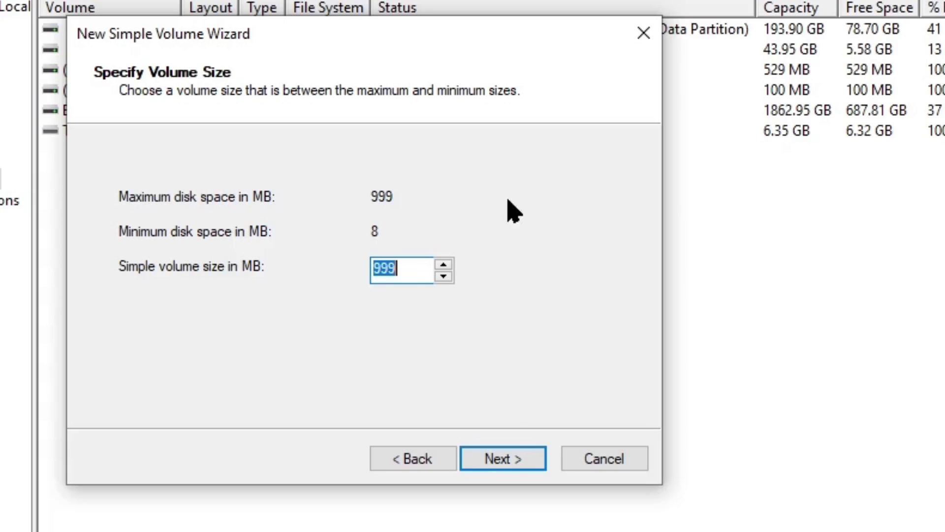
{"action": "left_click", "coordinate": [522, 458]}
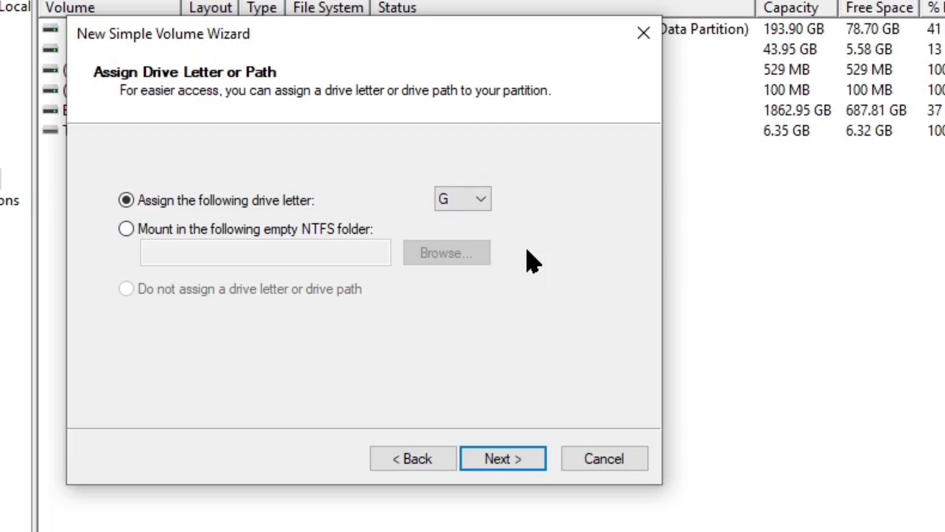
{"action": "left_click", "coordinate": [502, 455]}
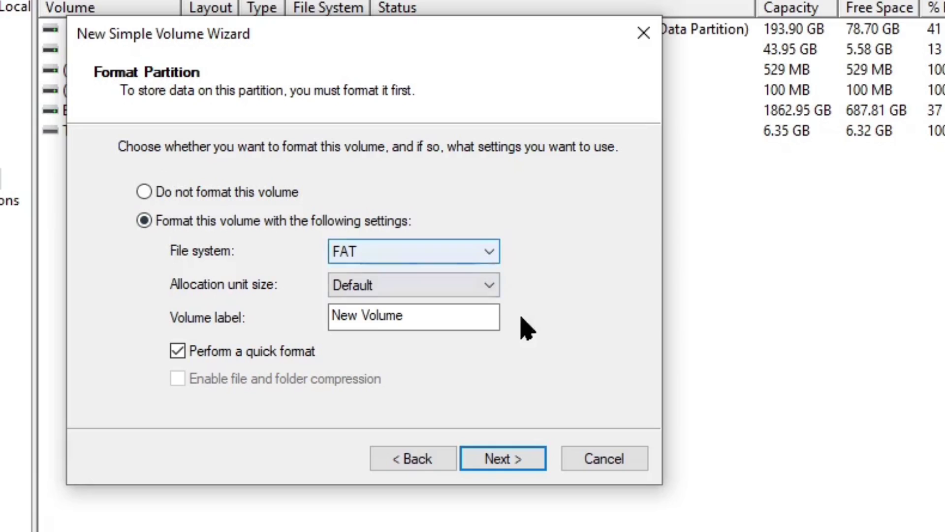
Set the new volume's file system to FAT32.
{"action": "left_click", "coordinate": [461, 252]}
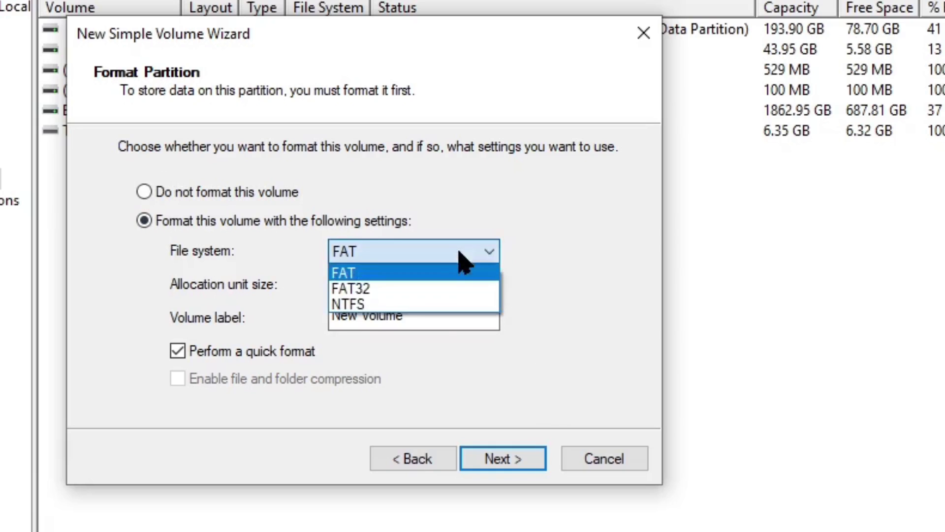
{"action": "left_click", "coordinate": [428, 304]}
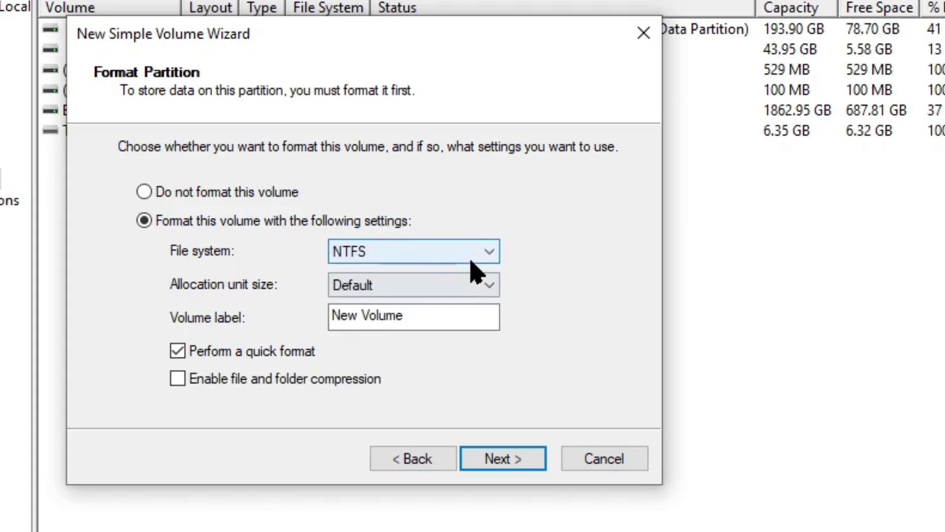
{"action": "left_click", "coordinate": [441, 251]}
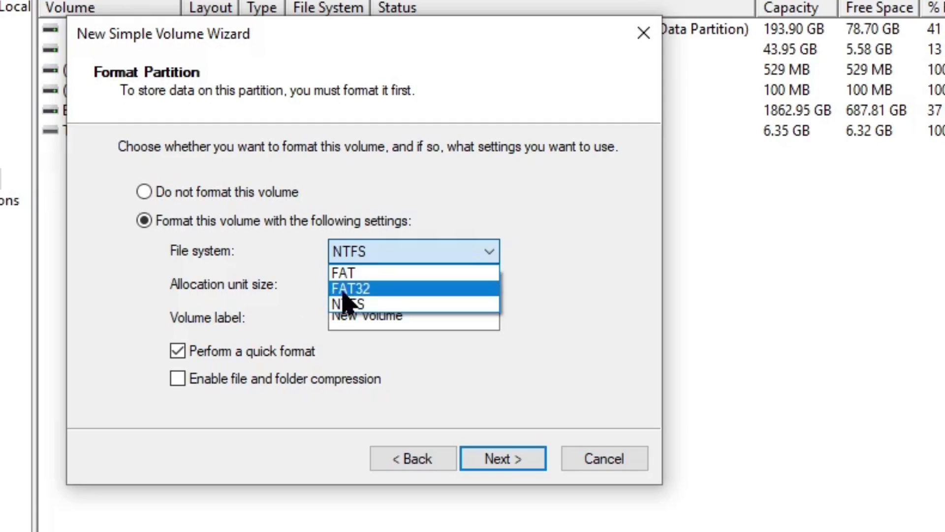
{"action": "left_click", "coordinate": [436, 288]}
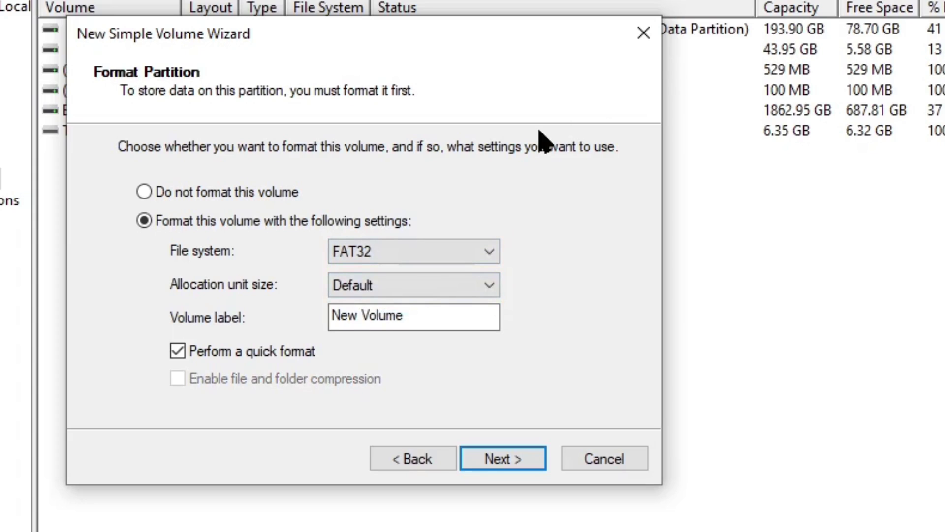
Replace the new volume's label with "Tutorial 2".
{"action": "left_click", "coordinate": [425, 314]}
{"action": "key", "text": "BackSpace"}
{"action": "key", "text": "BackSpace"}
{"action": "key", "text": "BackSpace"}
{"action": "key", "text": "BackSpace"}
{"action": "key", "text": "BackSpace"}
{"action": "key", "text": "BackSpace"}
{"action": "key", "text": "BackSpace"}
{"action": "key", "text": "BackSpace"}
{"action": "key", "text": "BackSpace"}
{"action": "type", "text": "Tutorial 2"}
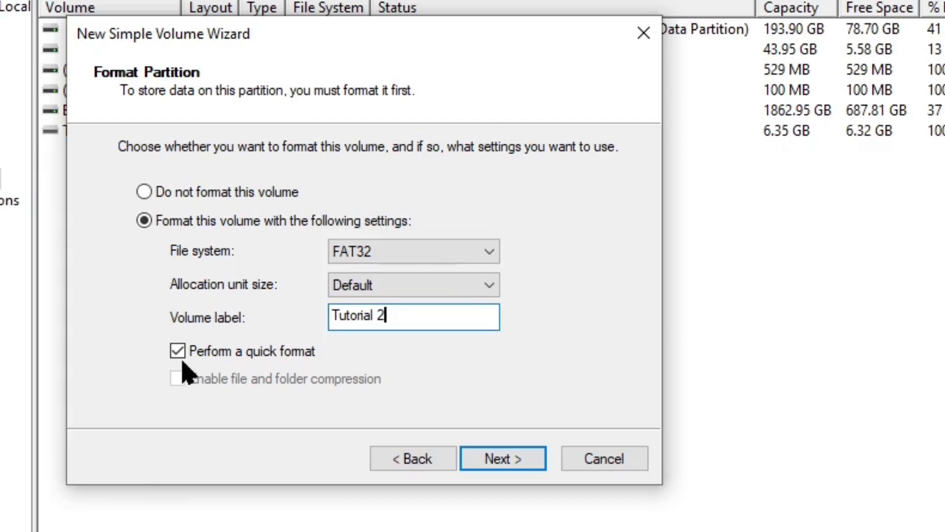
Review the New Simple Volume Wizard's settings summary and finish creating the volume.
{"action": "left_click", "coordinate": [473, 455]}
{"action": "scroll", "coordinate": [597, 242], "scroll_direction": "down", "scroll_amount": 1}
{"action": "scroll", "coordinate": [311, 222], "scroll_direction": "up", "scroll_amount": 1}
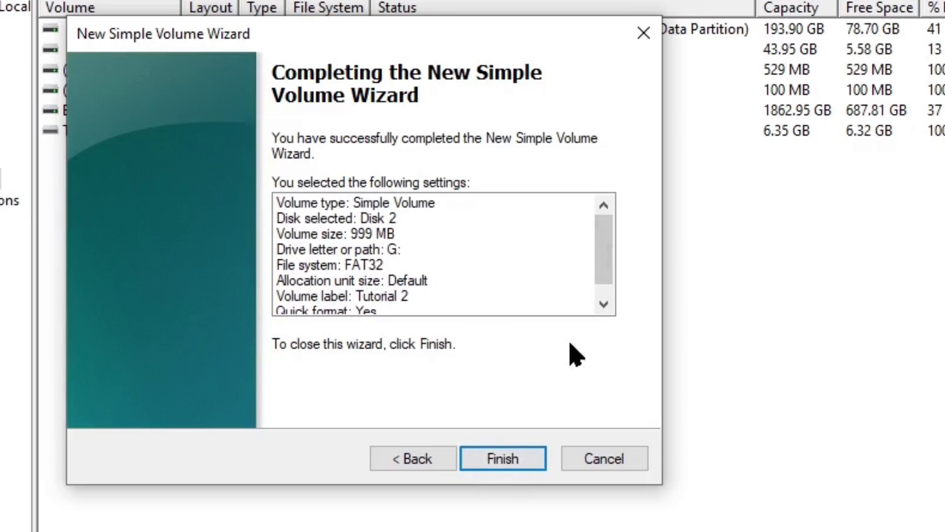
{"action": "left_click", "coordinate": [514, 461]}
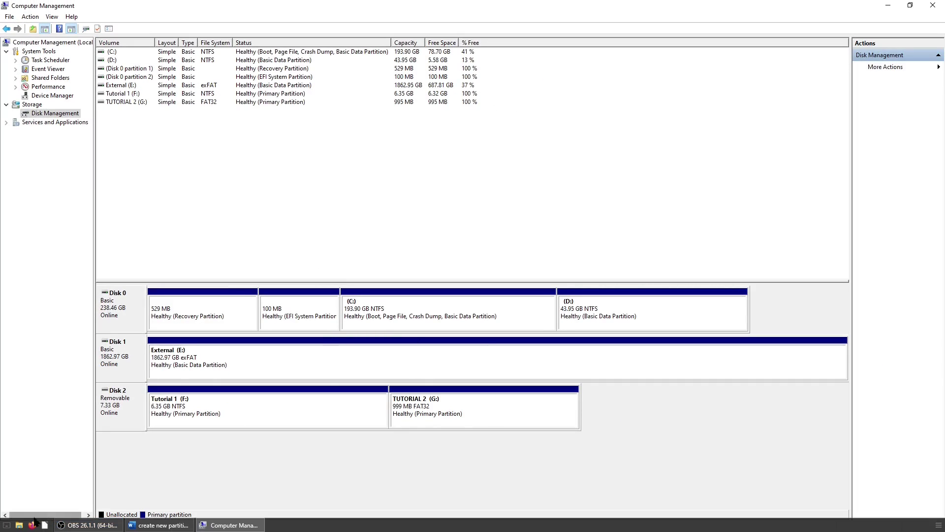
Switch to File Explorer and view the contents of the TUTORIAL 2 (G:) and Tutorial 1 (F:) drives.
{"action": "left_click", "coordinate": [20, 525]}
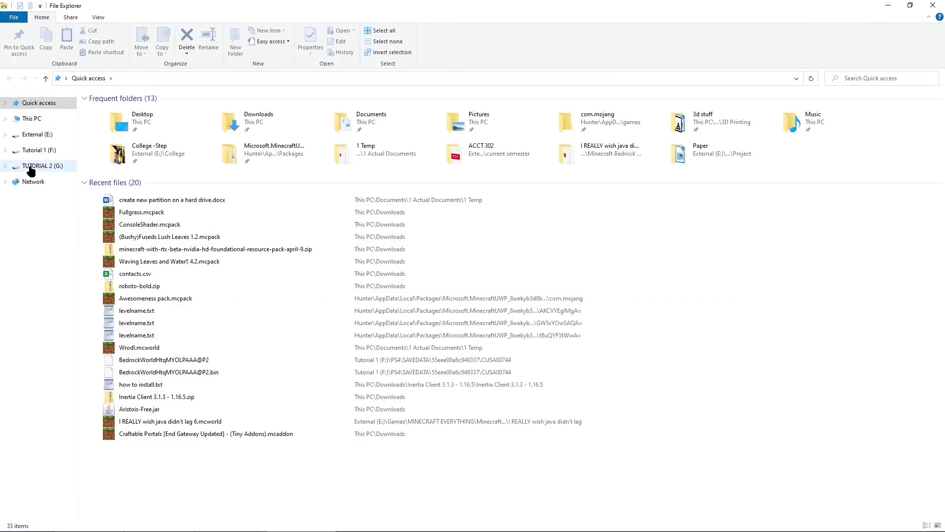
{"action": "left_click", "coordinate": [42, 166]}
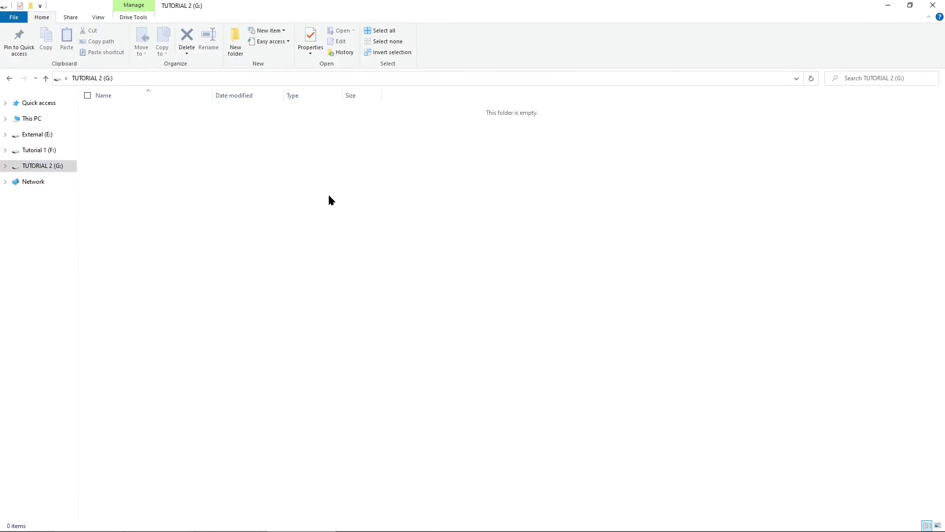
{"action": "left_click", "coordinate": [39, 149]}
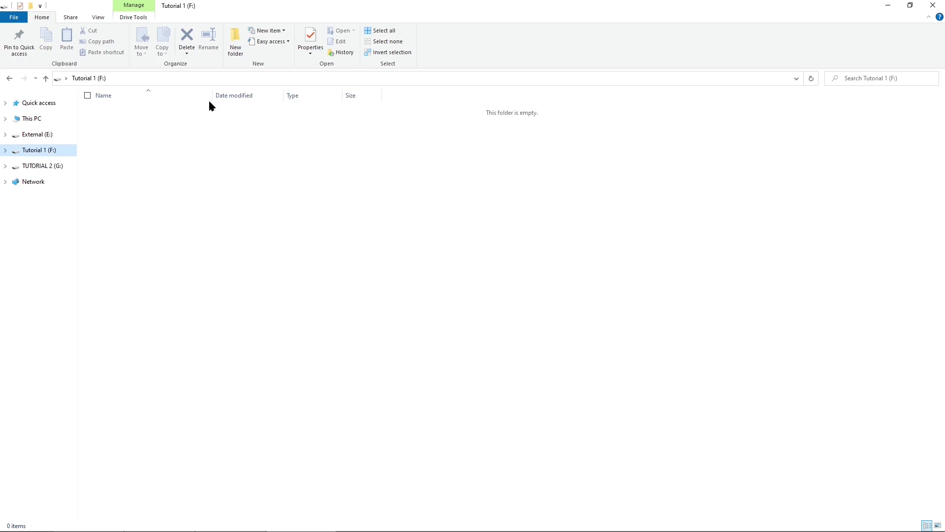
Check the file system and capacity in the properties of the Tutorial 1 (F:) and TUTORIAL 2 (G:) drives.
{"action": "right_click", "coordinate": [31, 151]}
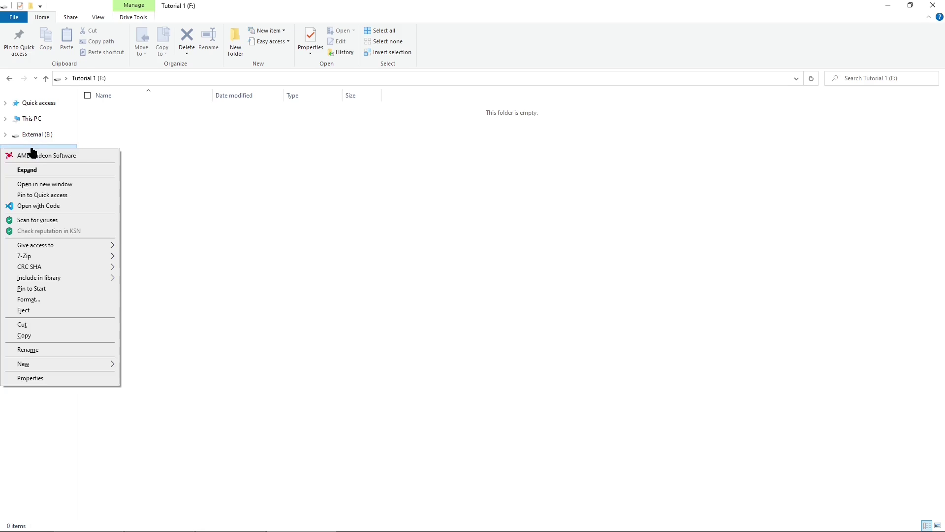
{"action": "left_click", "coordinate": [40, 377]}
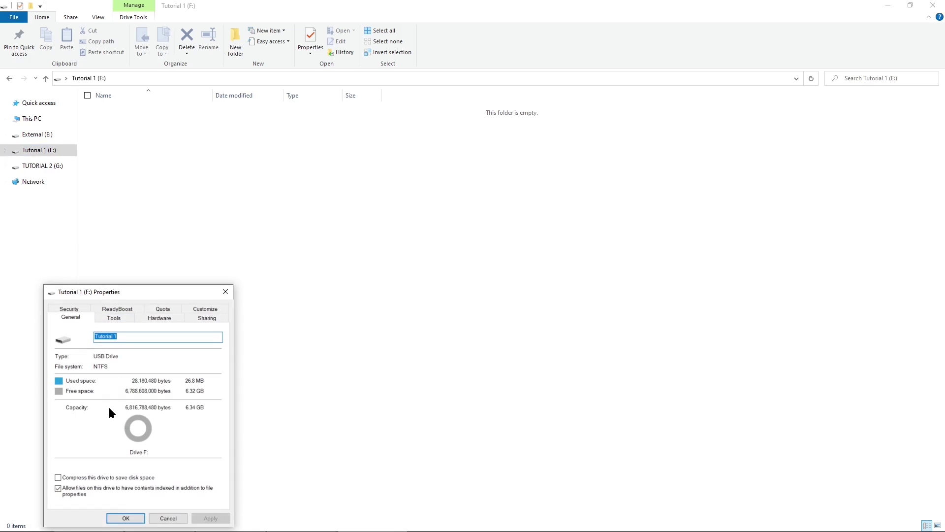
{"action": "left_click", "coordinate": [225, 292]}
{"action": "right_click", "coordinate": [59, 169]}
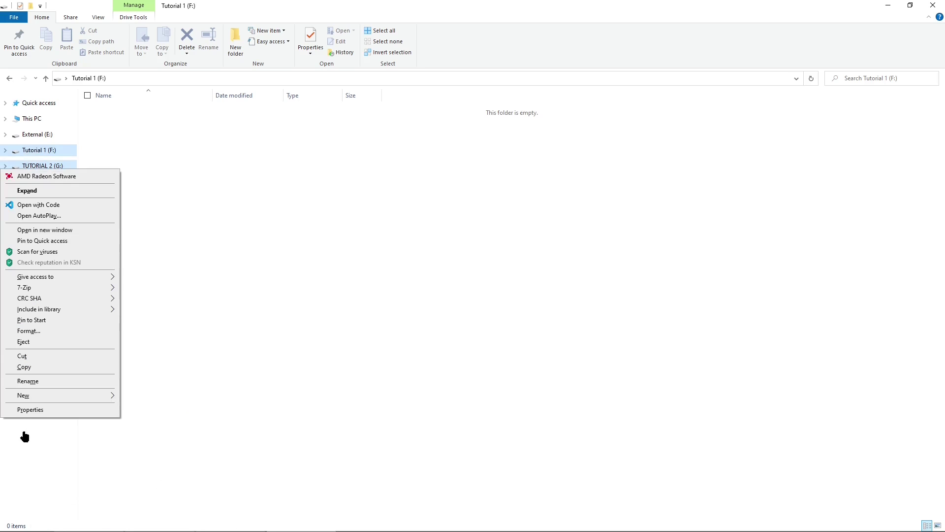
{"action": "left_click", "coordinate": [30, 410]}
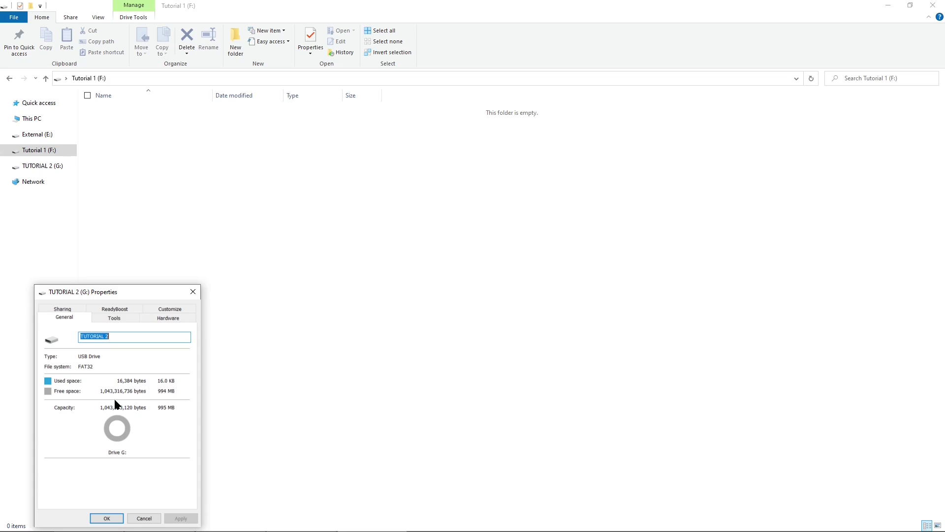
{"action": "left_click", "coordinate": [193, 292]}
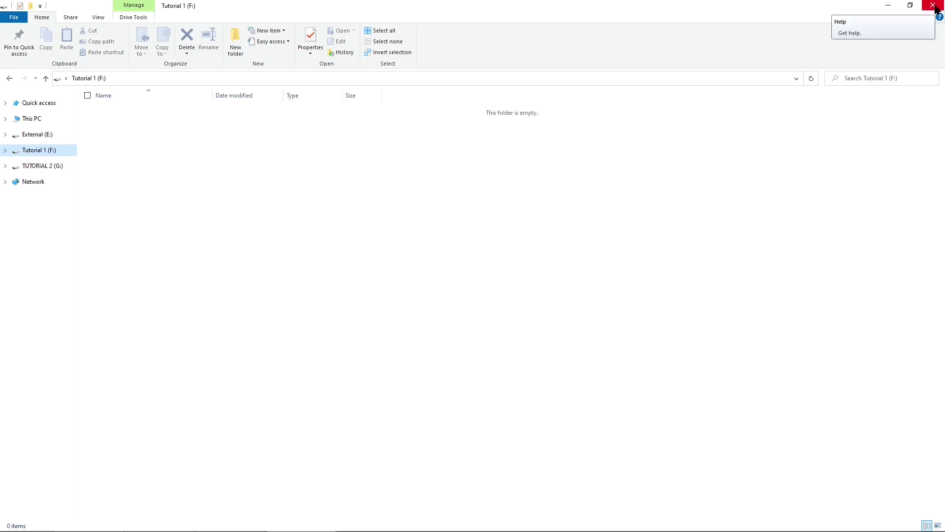
Compare the two Tutorial drives' contents once more and close File Explorer to return to Disk Management.
{"action": "left_click", "coordinate": [42, 167]}
{"action": "left_click", "coordinate": [46, 150]}
{"action": "left_click", "coordinate": [49, 165]}
{"action": "left_click", "coordinate": [46, 150]}
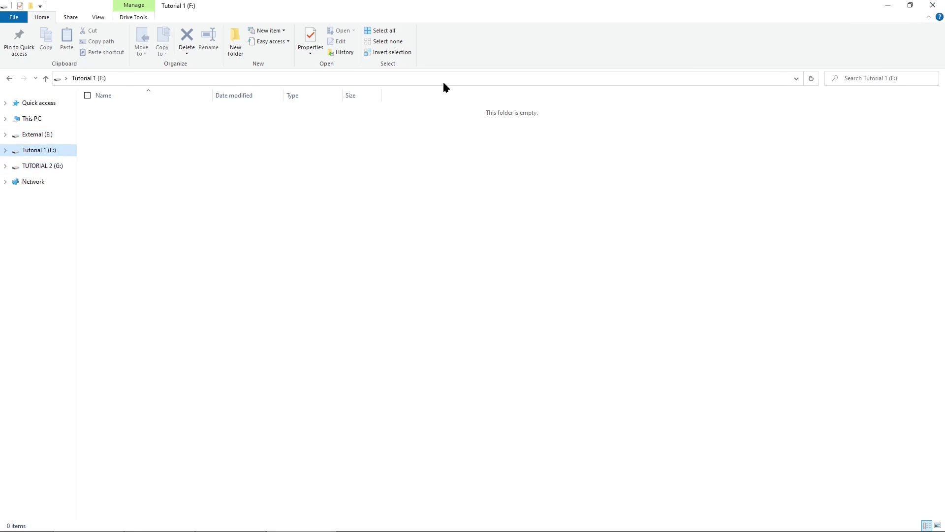
{"action": "left_click", "coordinate": [936, 6]}
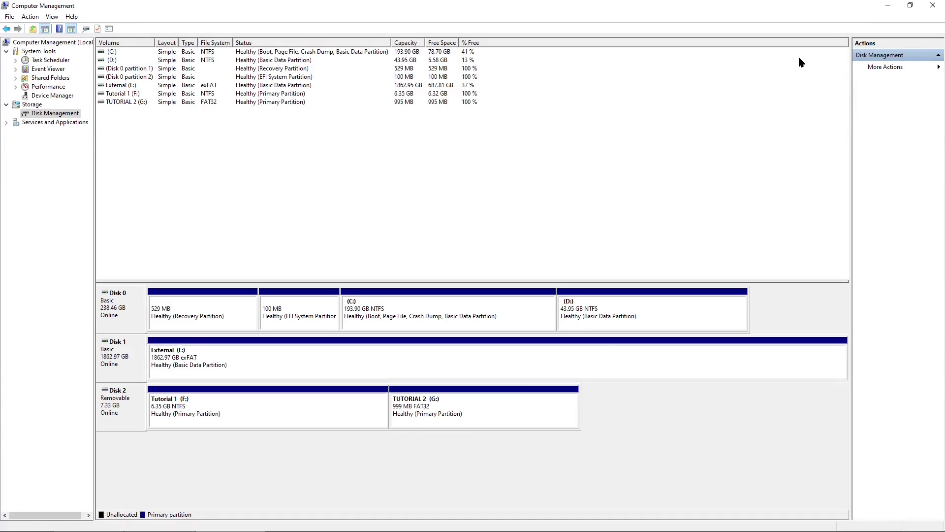
Delete the TUTORIAL 2 (G:) volume from Disk 2.
{"action": "right_click", "coordinate": [469, 416]}
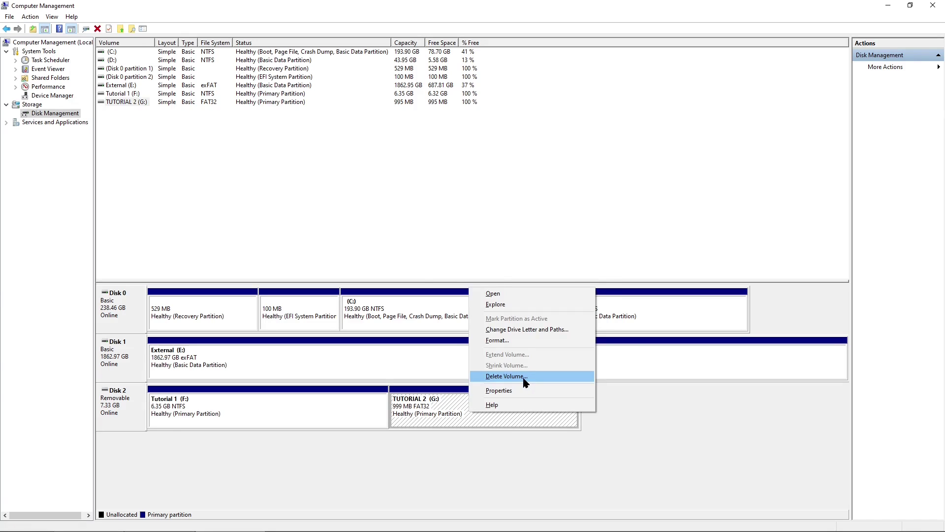
{"action": "left_click", "coordinate": [506, 376]}
{"action": "left_click", "coordinate": [515, 303]}
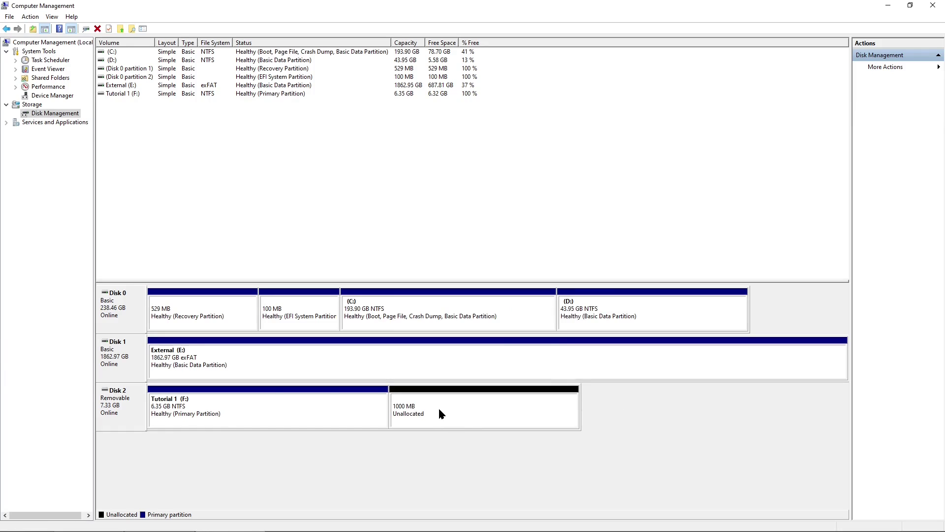
Delete the Tutorial 1 (F:) volume from Disk 2.
{"action": "right_click", "coordinate": [195, 416]}
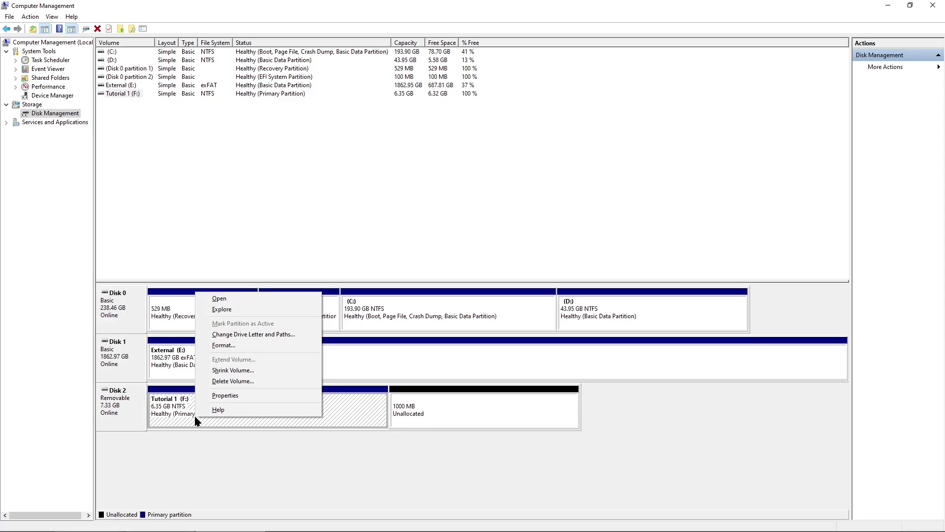
{"action": "left_click", "coordinate": [252, 382]}
{"action": "left_click", "coordinate": [510, 306]}
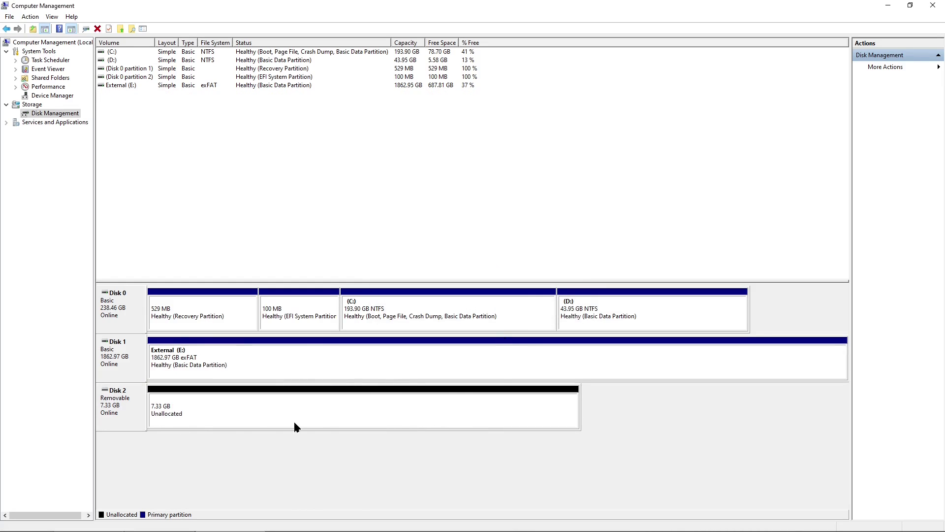
Start a new simple volume in Disk 2's unallocated space, accepting the full 7501 MB size and the offered drive letter.
{"action": "right_click", "coordinate": [262, 418]}
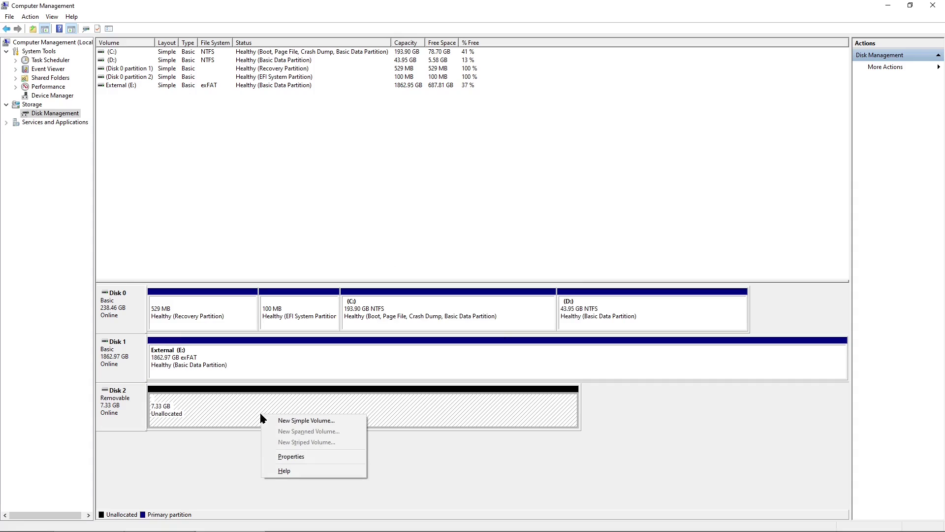
{"action": "left_click", "coordinate": [301, 420]}
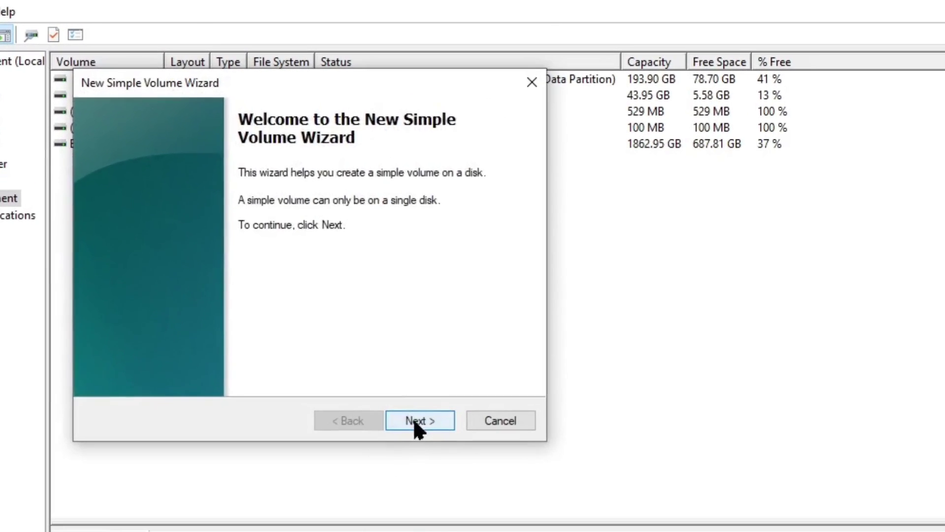
{"action": "left_click", "coordinate": [413, 421]}
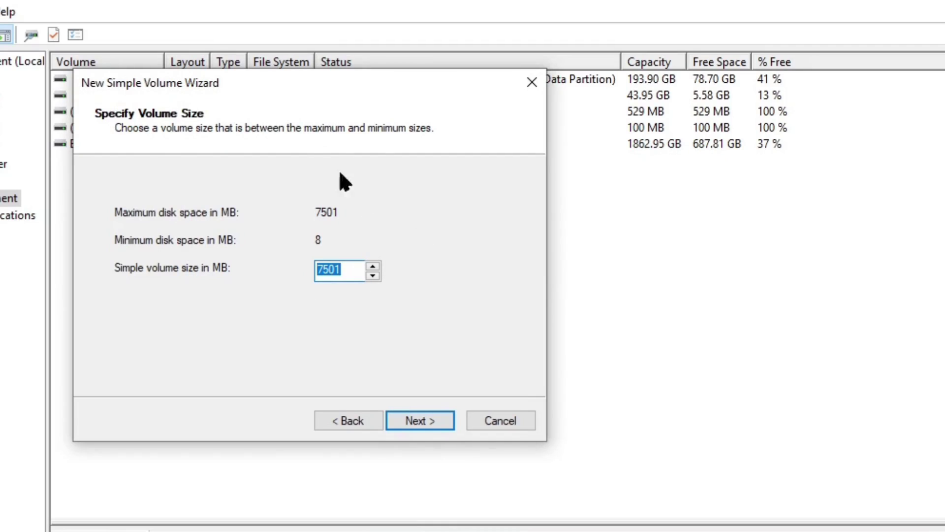
{"action": "left_click", "coordinate": [422, 420]}
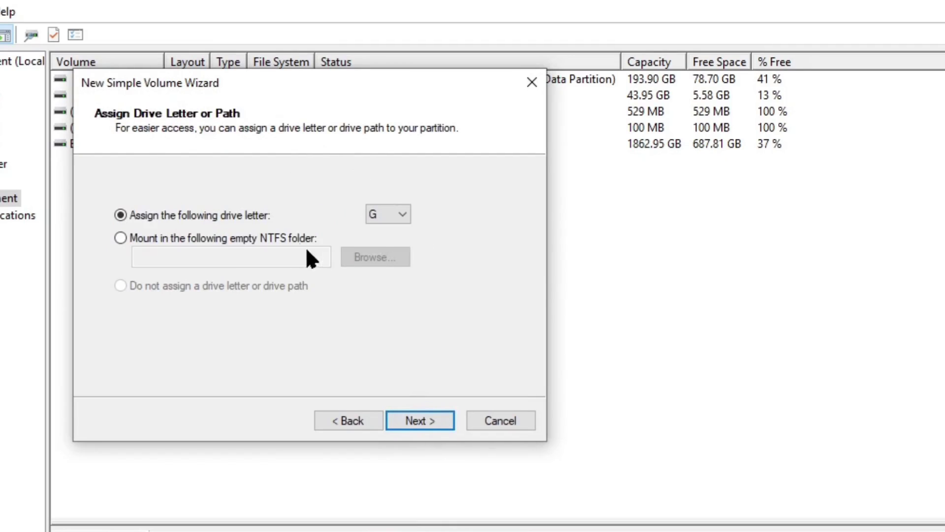
{"action": "left_click", "coordinate": [427, 418]}
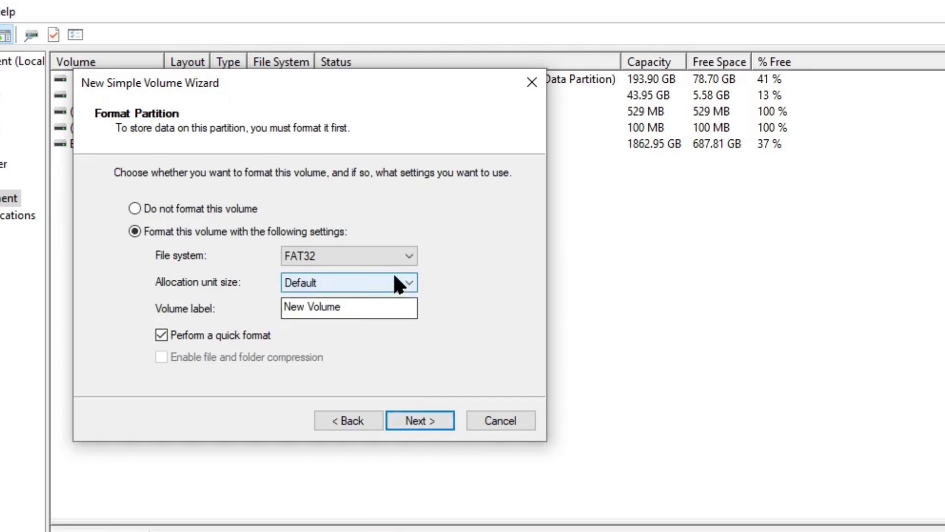
Set the new volume's file system to NTFS and its label to "Tutorial".
{"action": "left_click", "coordinate": [389, 254]}
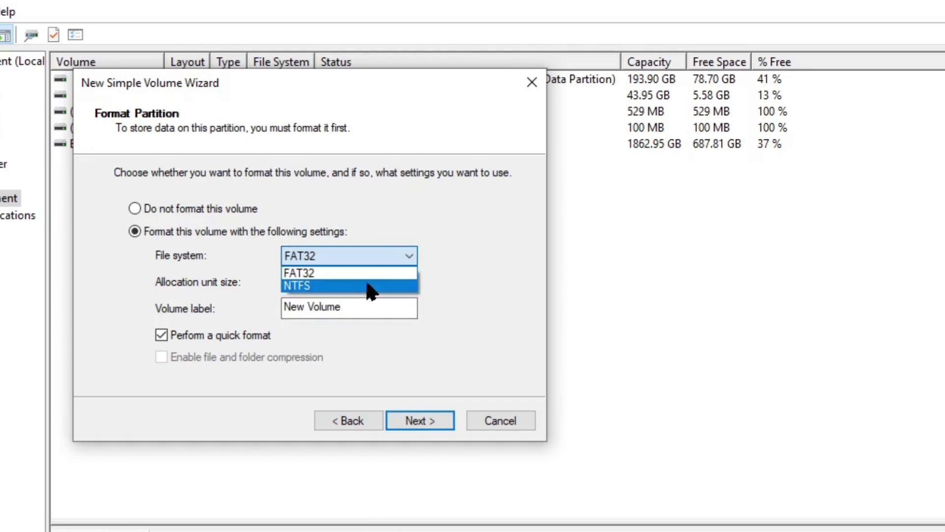
{"action": "left_click", "coordinate": [370, 290]}
{"action": "left_click_drag", "start_coordinate": [391, 310], "coordinate": [218, 306]}
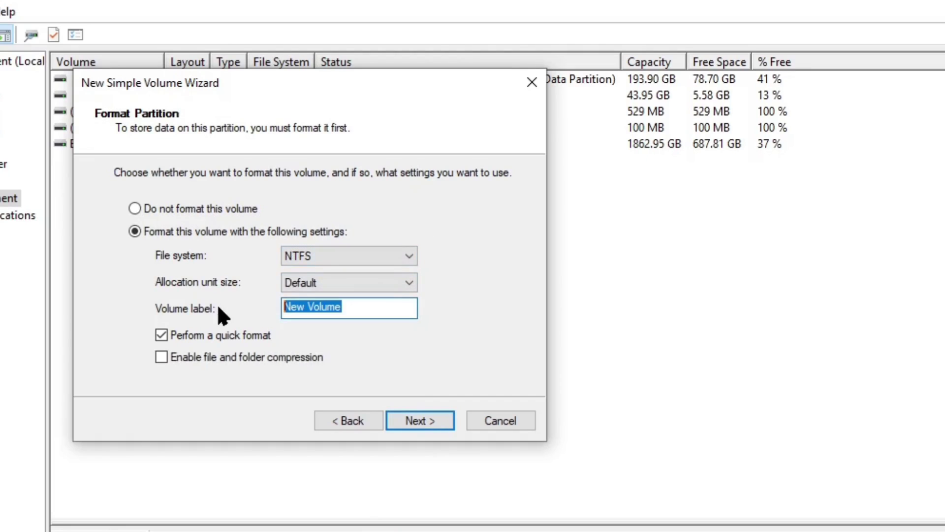
{"action": "type", "text": "Tutorial"}
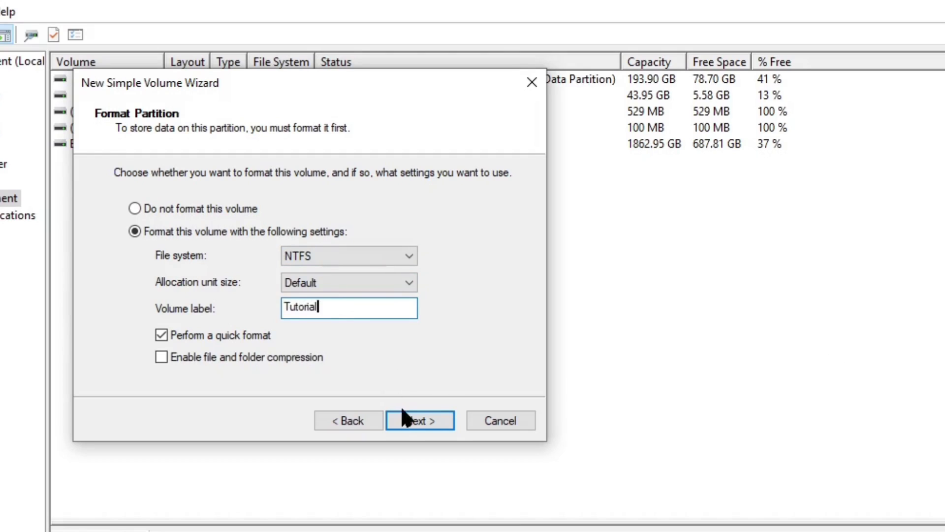
Review the settings summary for the single full-size volume and finish creating it.
{"action": "left_click", "coordinate": [405, 418]}
{"action": "scroll", "coordinate": [312, 281], "scroll_direction": "down", "scroll_amount": 2}
{"action": "scroll", "coordinate": [354, 298], "scroll_direction": "up", "scroll_amount": 2}
{"action": "left_click", "coordinate": [409, 418]}
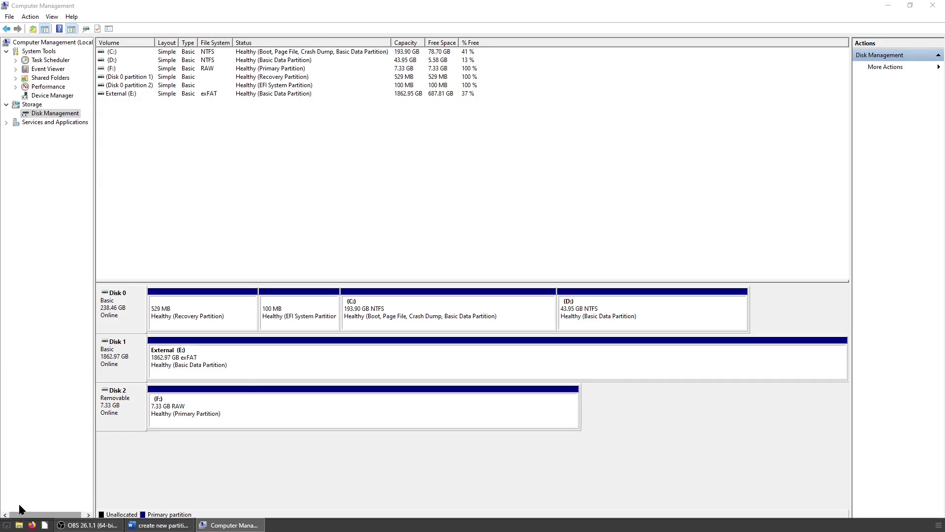
Open drive F: in File Explorer and accept the offer to format it, keeping NTFS as the file system.
{"action": "left_click", "coordinate": [20, 524]}
{"action": "left_click", "coordinate": [45, 153]}
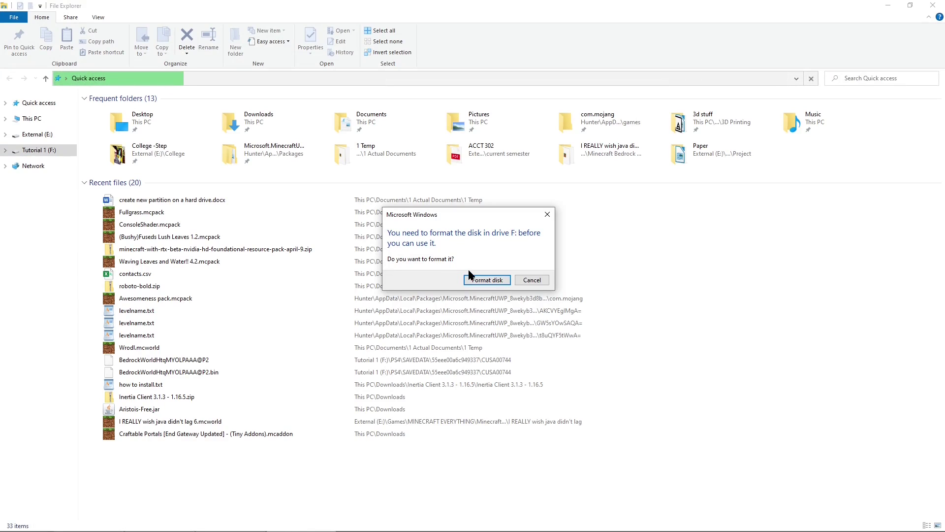
{"action": "left_click", "coordinate": [485, 280]}
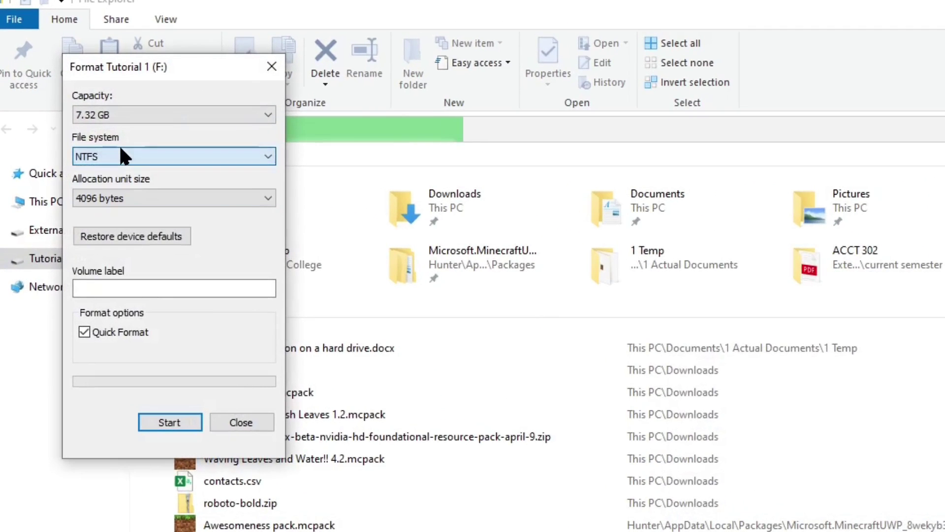
{"action": "left_click", "coordinate": [137, 154]}
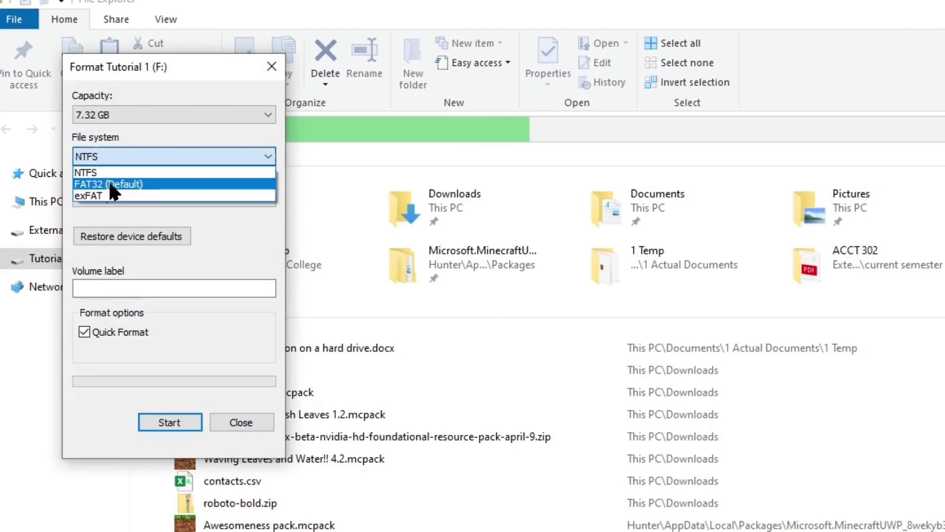
{"action": "left_click", "coordinate": [169, 155]}
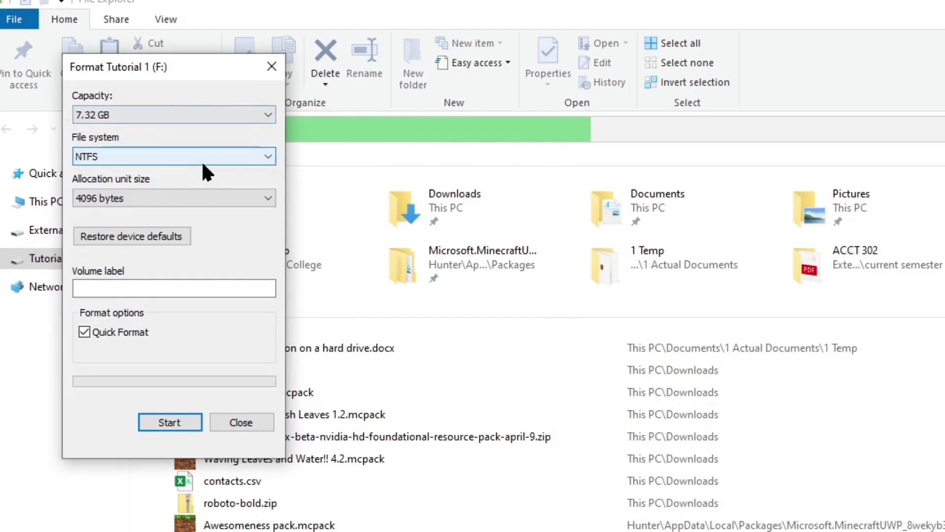
Enter "Tutorial" as the volume label in the format settings for drive F:.
{"action": "left_click", "coordinate": [121, 285]}
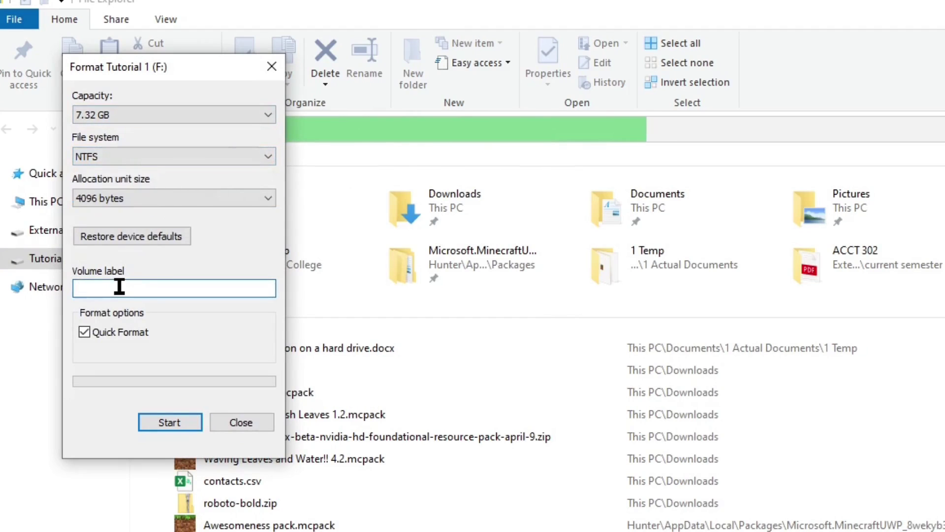
{"action": "type", "text": "Tutir"}
{"action": "key", "text": "BackSpace"}
{"action": "key", "text": "BackSpace"}
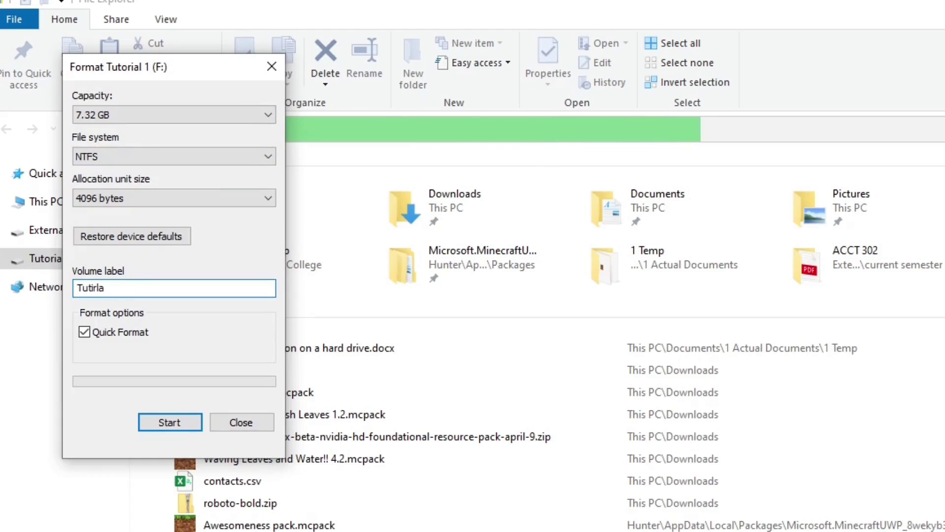
{"action": "type", "text": "orial"}
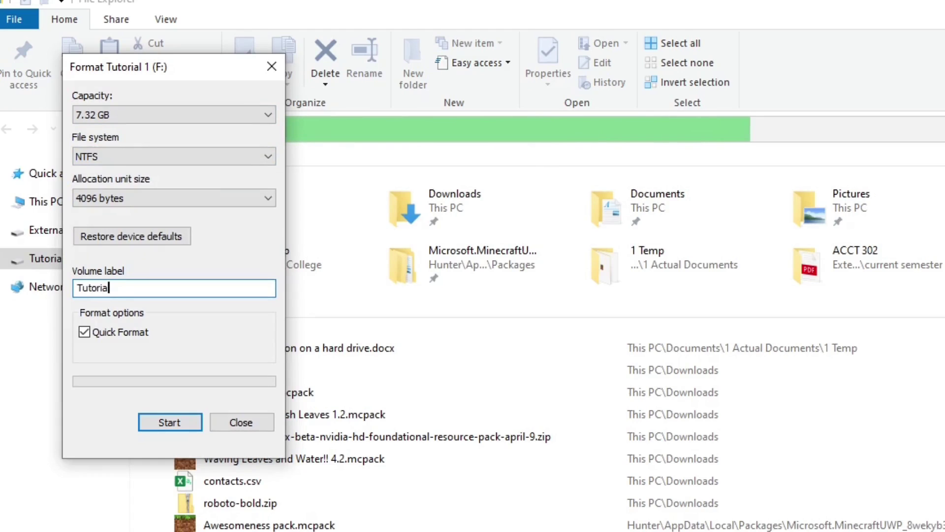
Run the quick format of drive F:, close the format dialog and open the Tutorial (F:) drive.
{"action": "left_click", "coordinate": [148, 419]}
{"action": "left_click", "coordinate": [863, 474]}
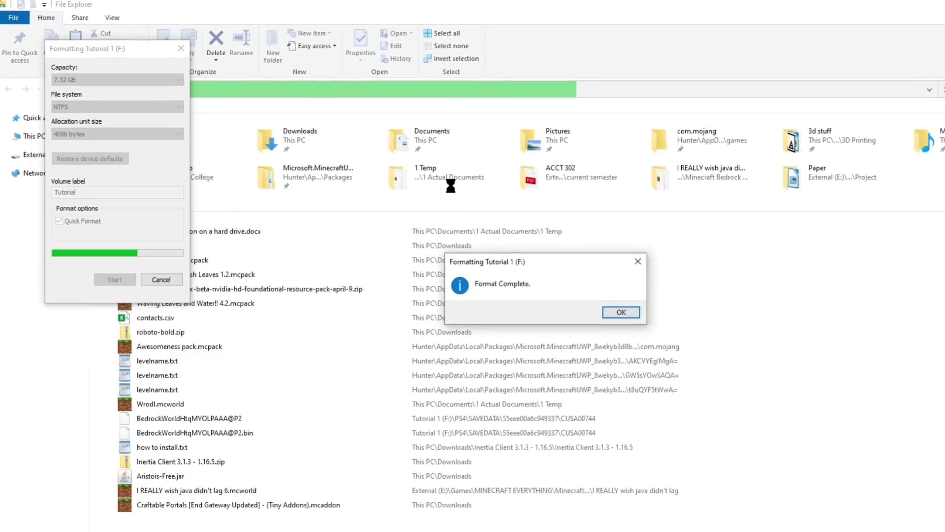
{"action": "left_click", "coordinate": [523, 272]}
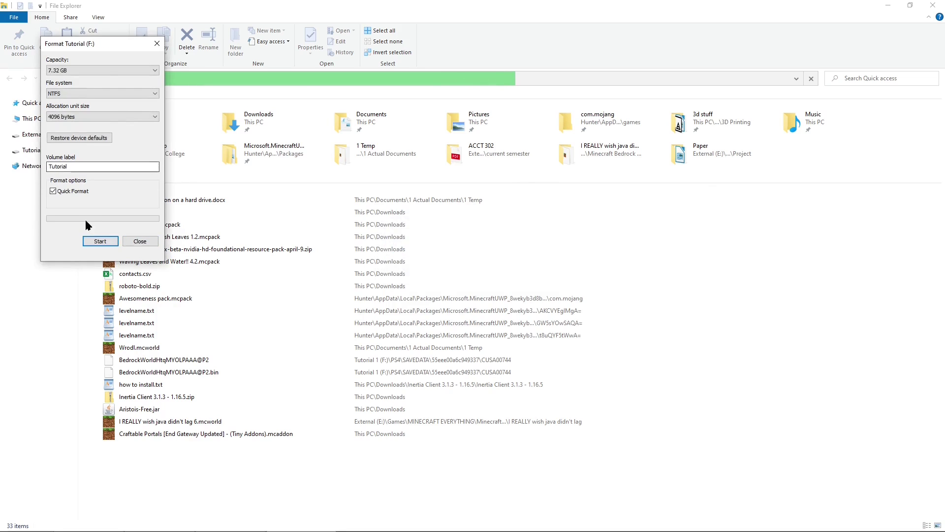
{"action": "left_click", "coordinate": [140, 241]}
{"action": "left_click", "coordinate": [22, 153]}
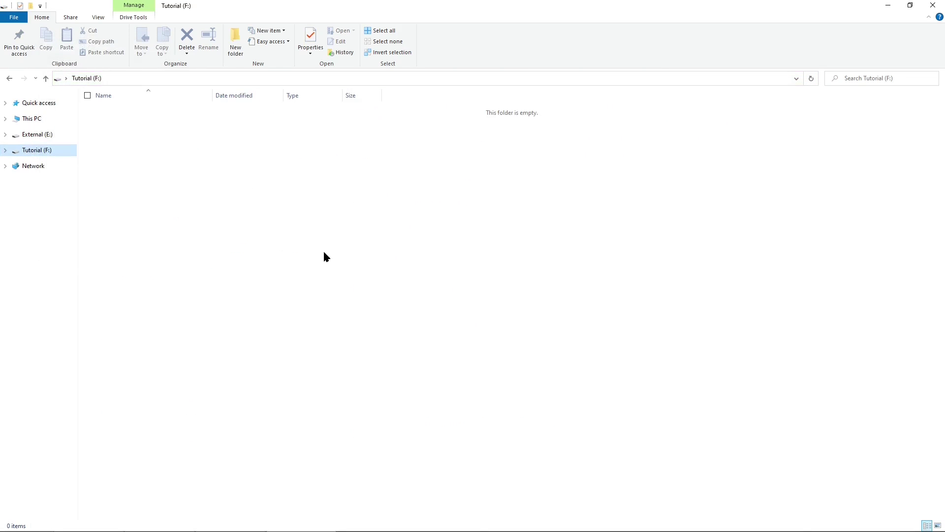